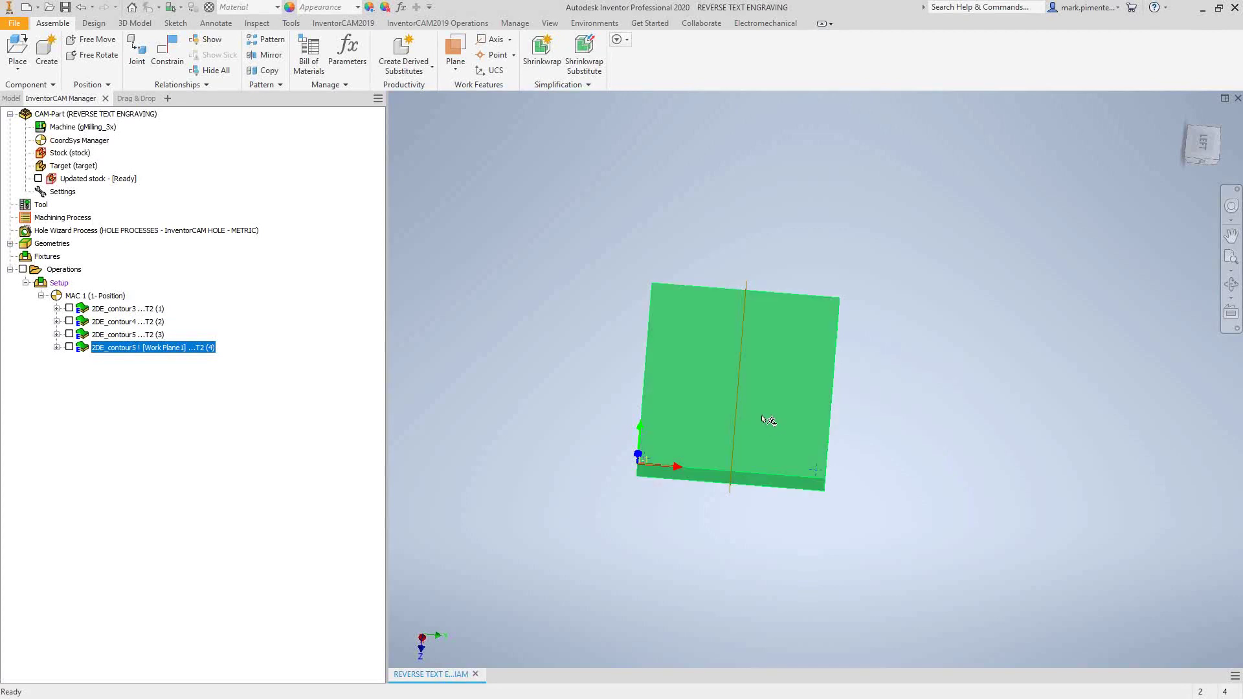
- Open the 2DE_contour3 engraving operation and display its toolpath on the part
{"action": "scroll", "coordinate": [744, 414], "scroll_direction": "up", "scroll_amount": 3}
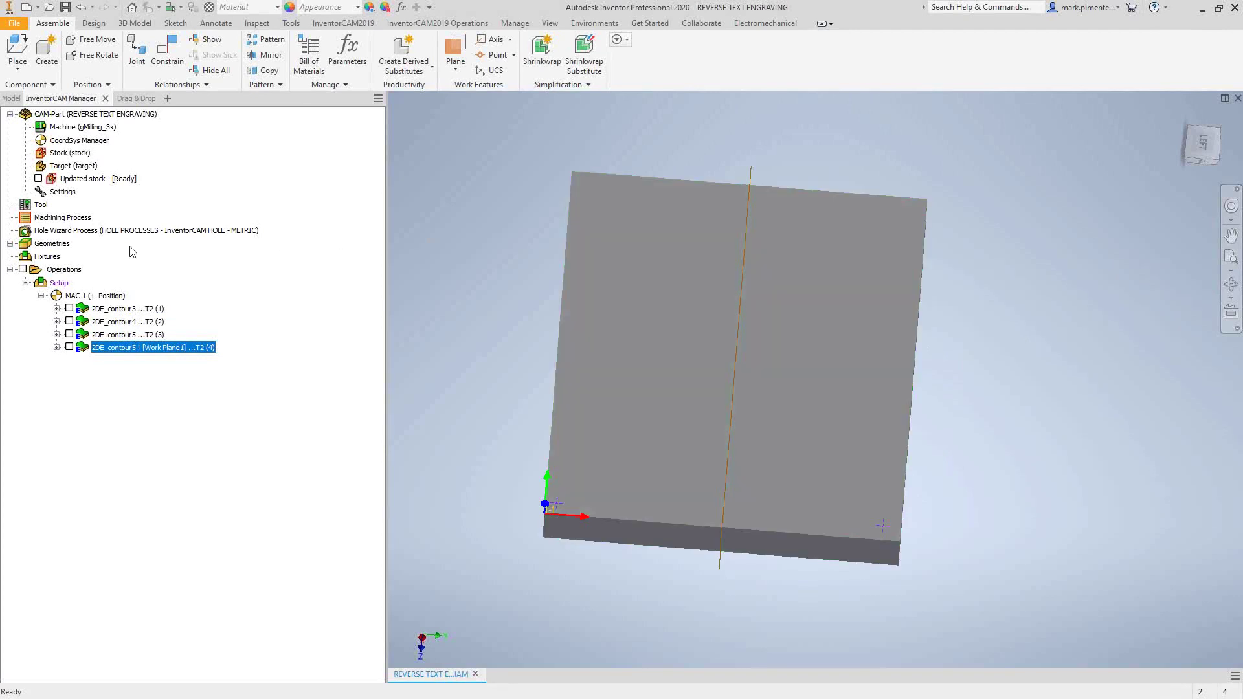
{"action": "left_click", "coordinate": [106, 309]}
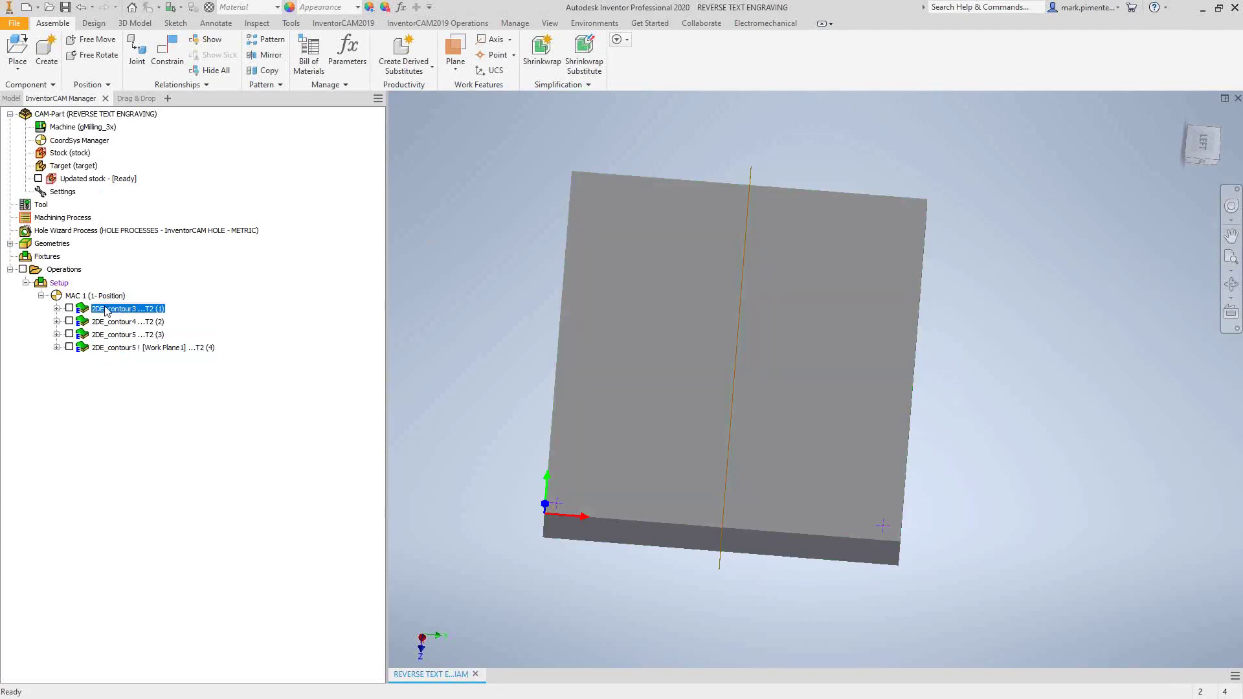
{"action": "double_click", "coordinate": [107, 310]}
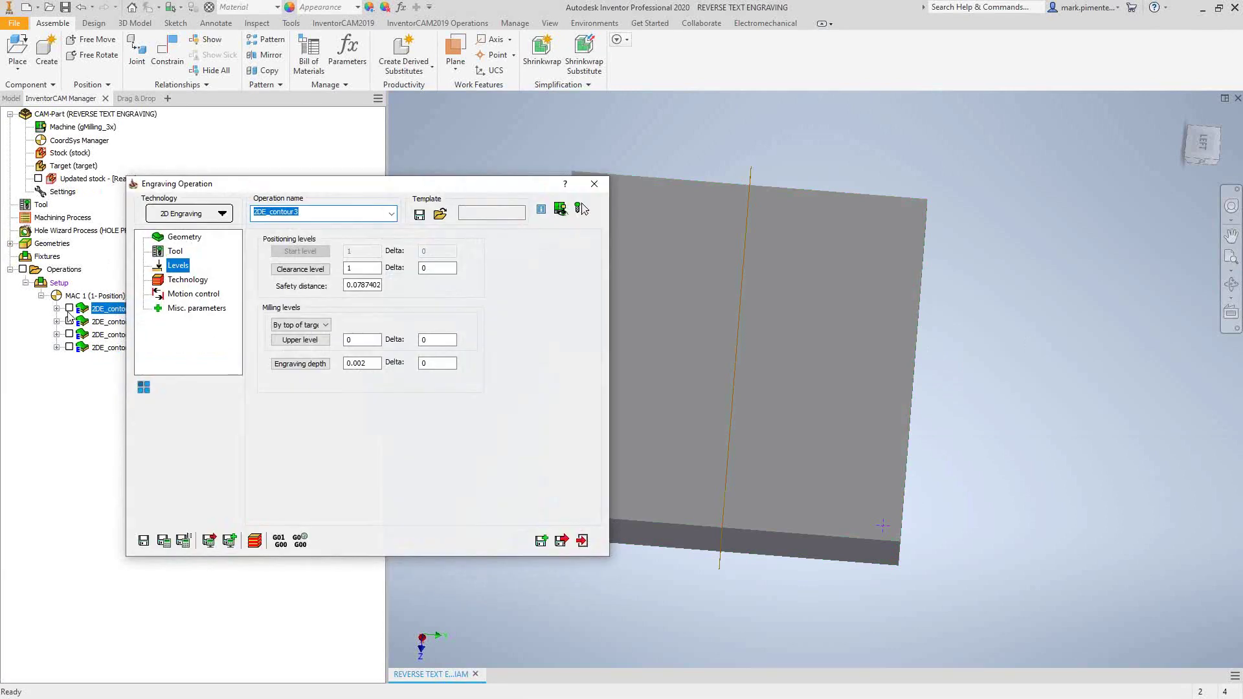
{"action": "left_click", "coordinate": [70, 309]}
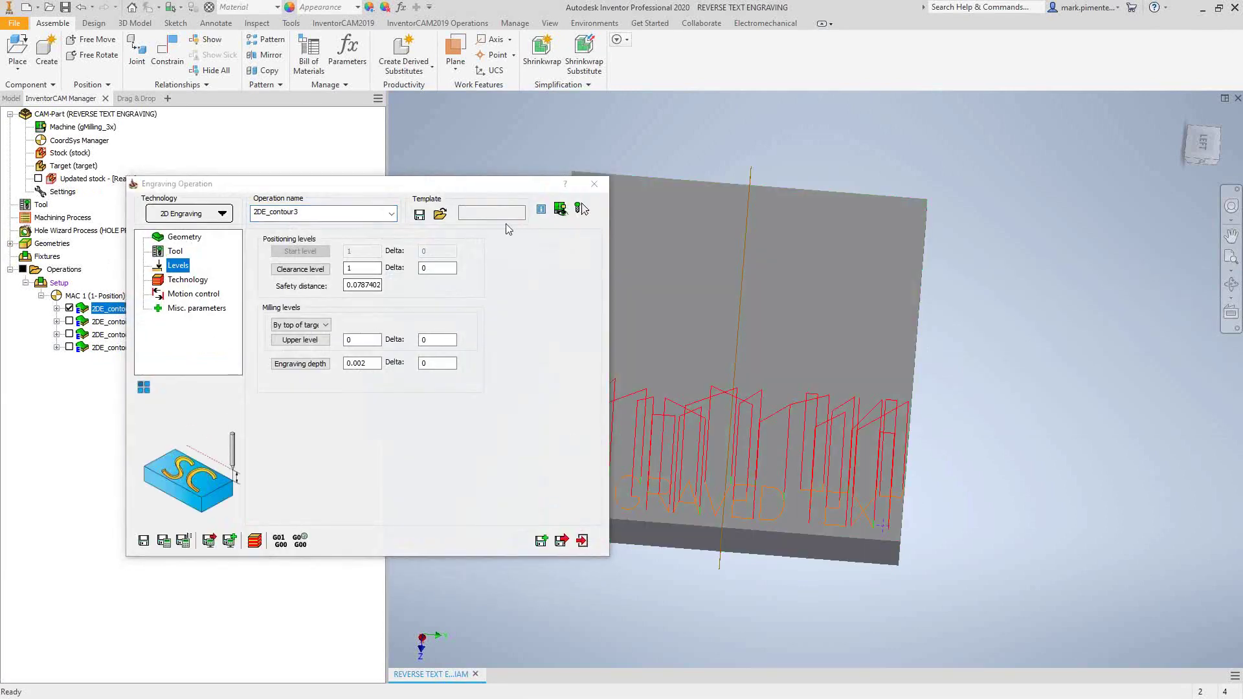
{"action": "left_click_drag", "start_coordinate": [497, 185], "coordinate": [415, 168]}
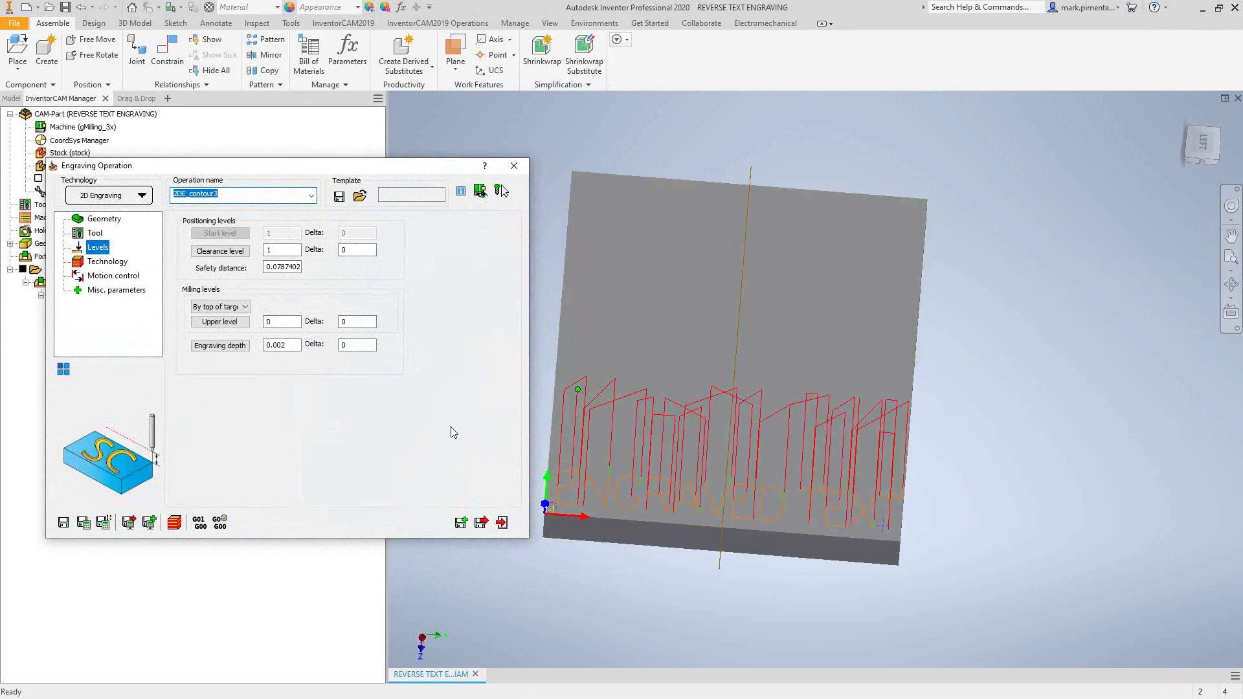
- Show the contour3 geometry of the engraving operation on the part and return to the operation
{"action": "left_click", "coordinate": [105, 219]}
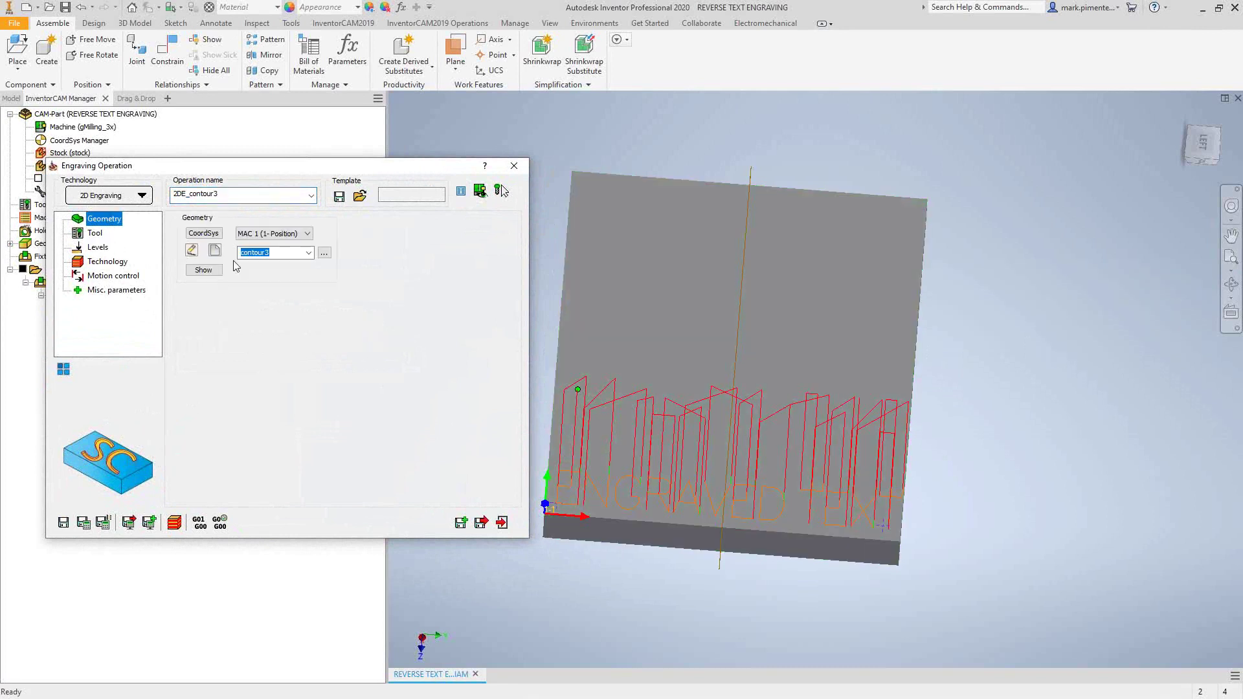
{"action": "left_click", "coordinate": [204, 271]}
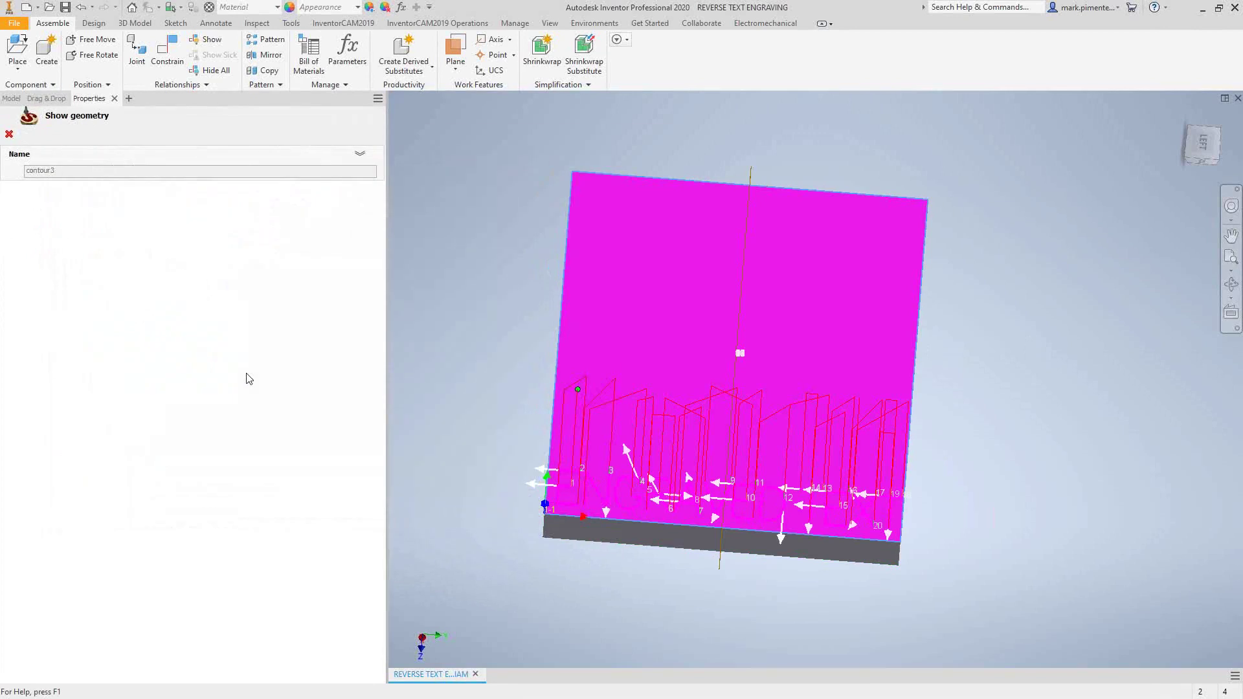
{"action": "left_click", "coordinate": [10, 134]}
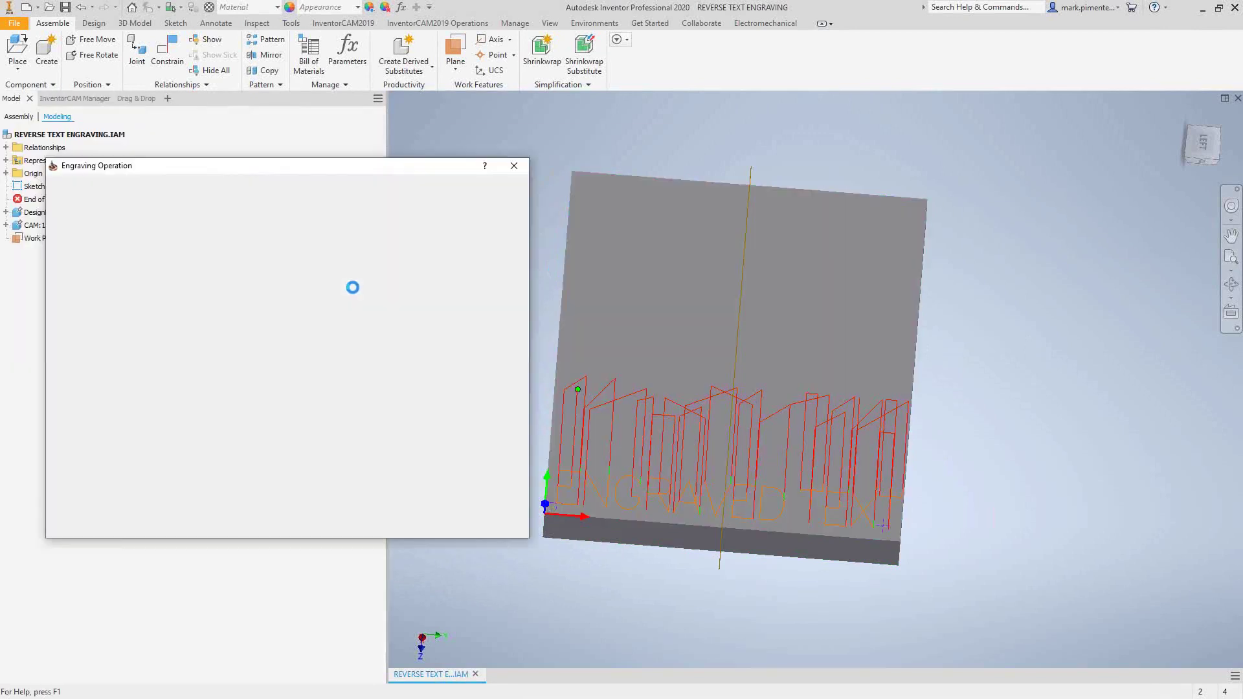
- Open the contour3 geometry for editing and delete its Text entry with all its chains from the chain list
{"action": "left_click", "coordinate": [196, 260]}
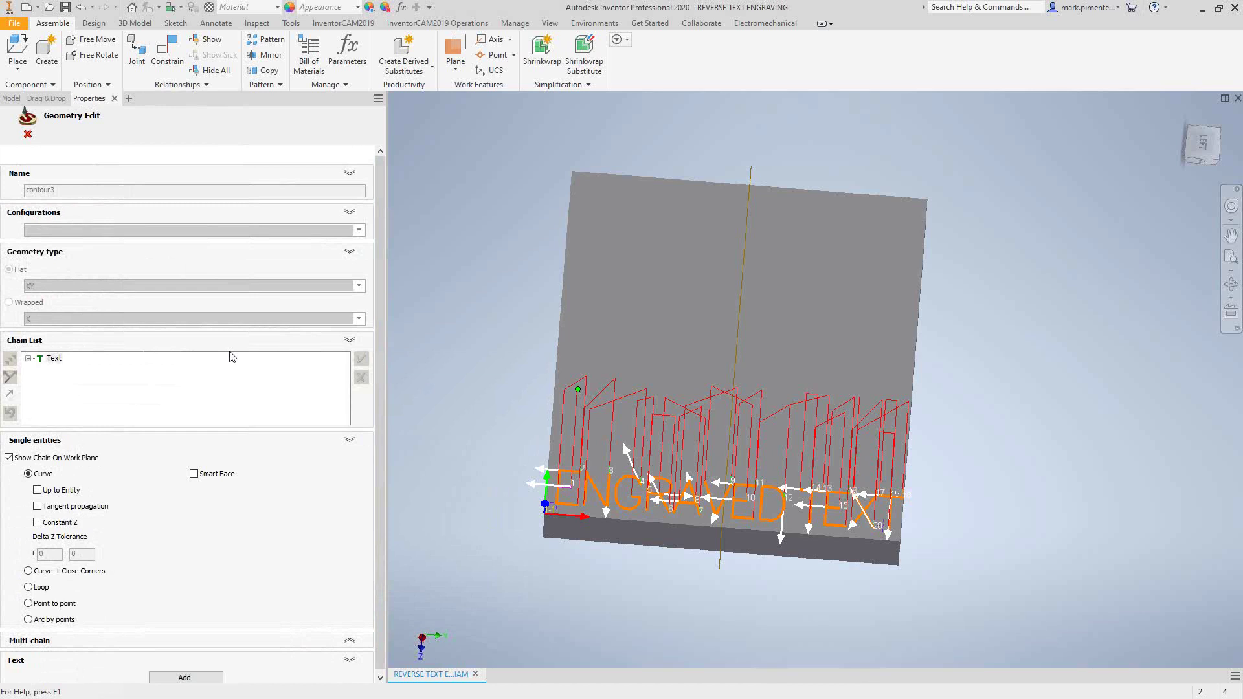
{"action": "left_click", "coordinate": [28, 359]}
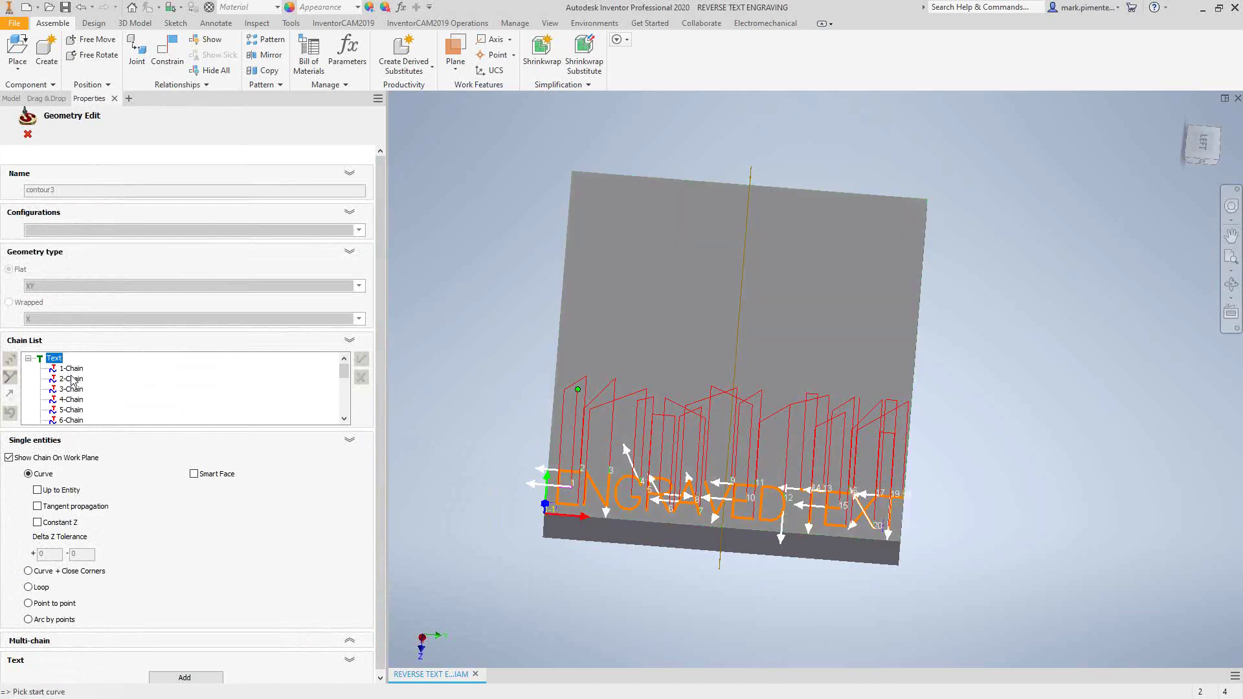
{"action": "scroll", "coordinate": [113, 495], "scroll_direction": "down", "scroll_amount": 1}
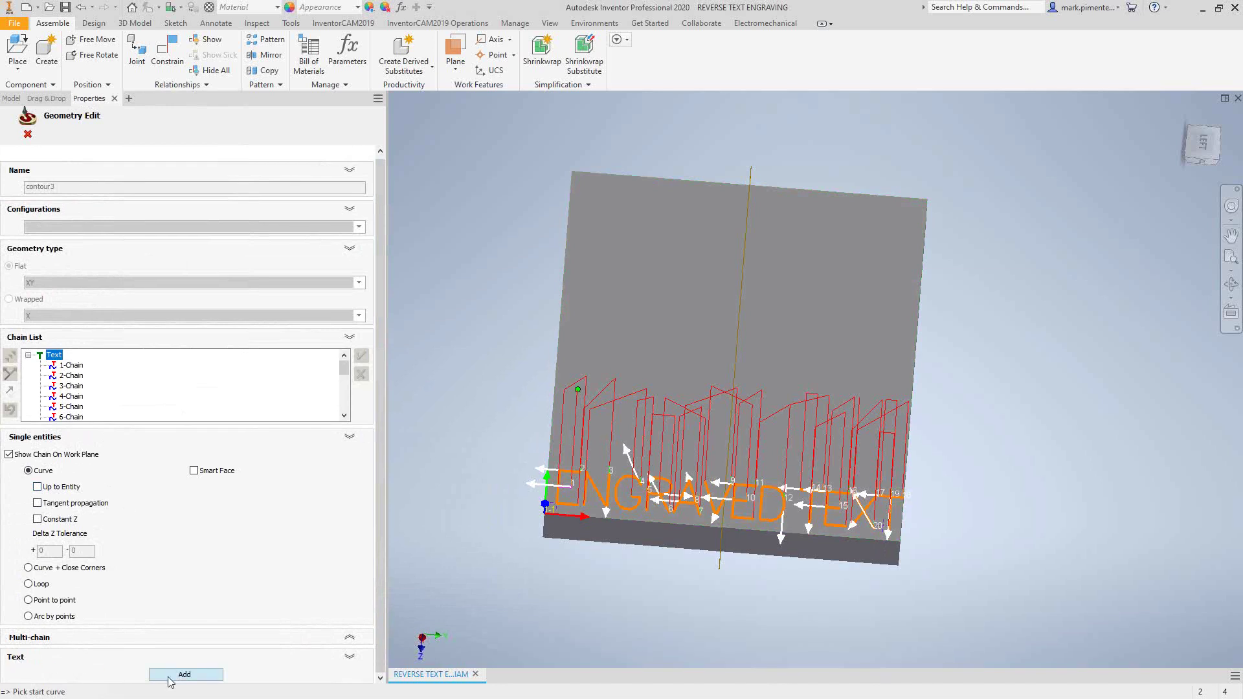
{"action": "right_click", "coordinate": [78, 397]}
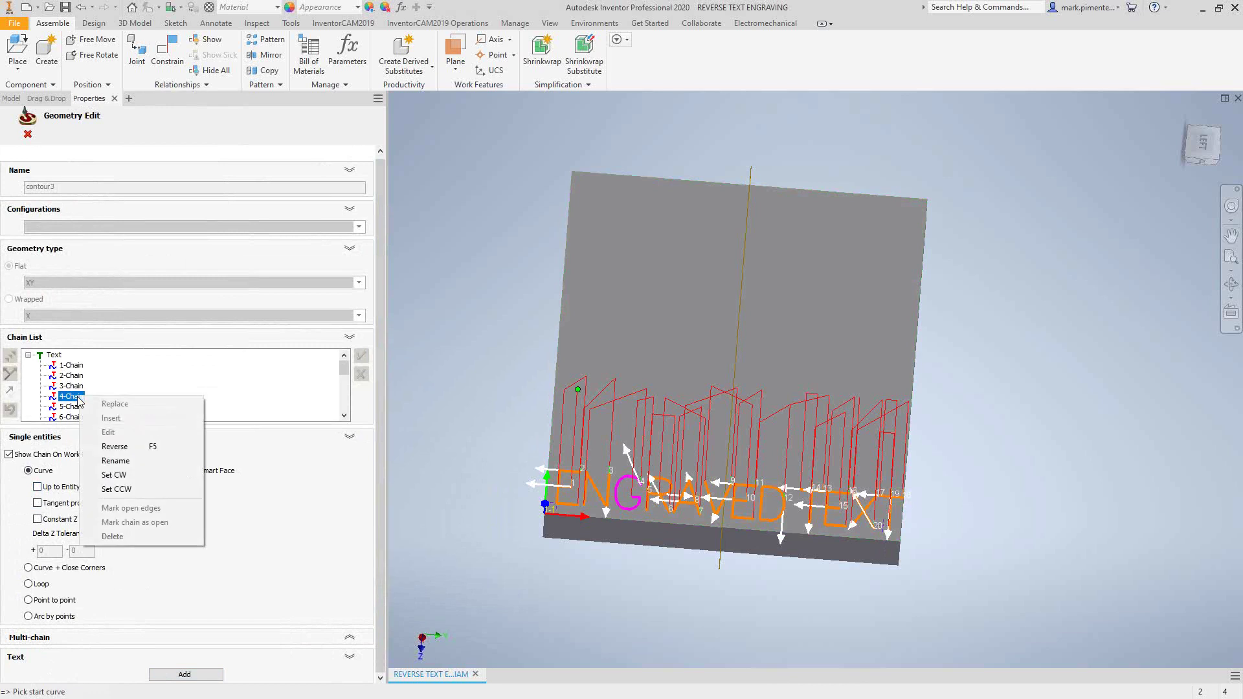
{"action": "left_click", "coordinate": [97, 370]}
{"action": "right_click", "coordinate": [55, 356]}
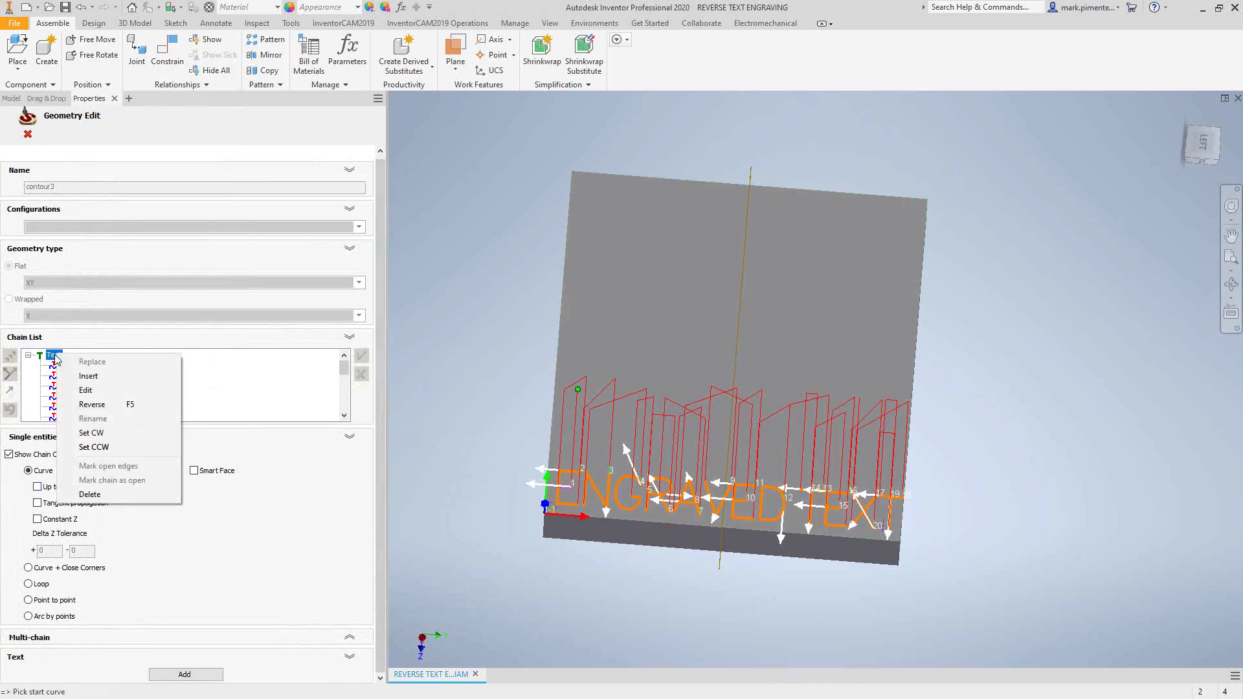
{"action": "left_click", "coordinate": [102, 496]}
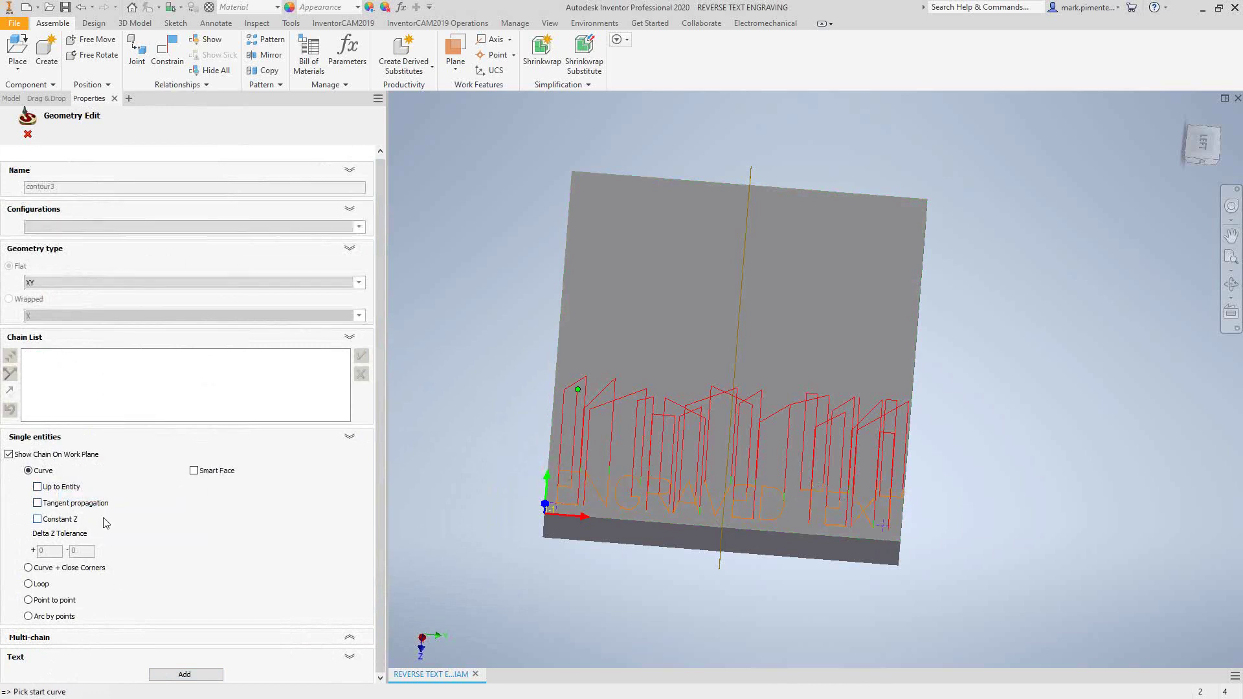
- Add a text to contour3 and set its reference point on the sketch point near the origin, X 0.0319058, Y 0.0328106
{"action": "left_click", "coordinate": [180, 675]}
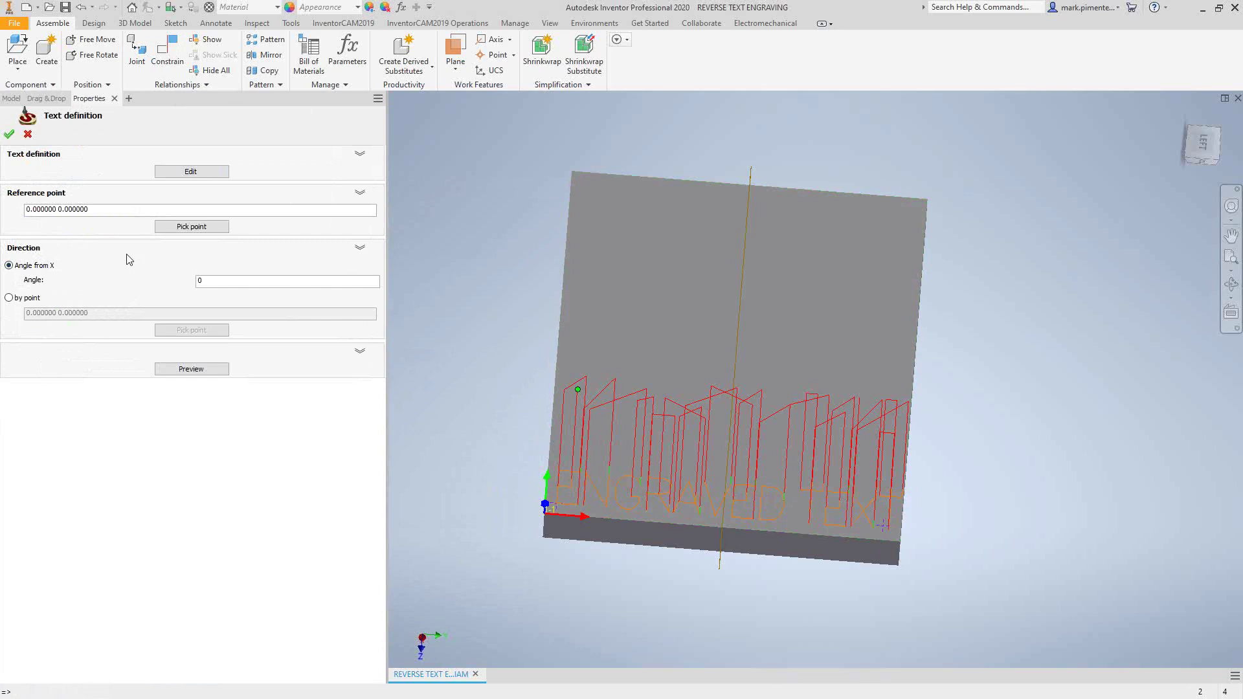
{"action": "left_click", "coordinate": [176, 227]}
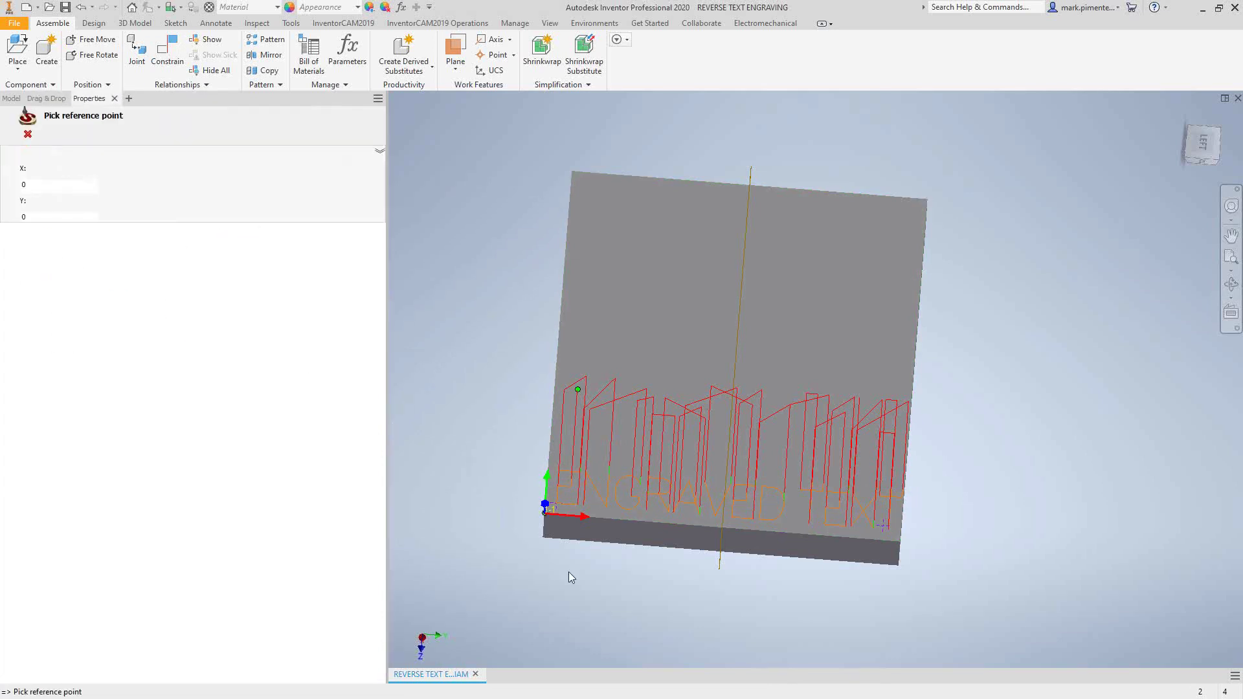
{"action": "scroll", "coordinate": [568, 564], "scroll_direction": "up", "scroll_amount": 3}
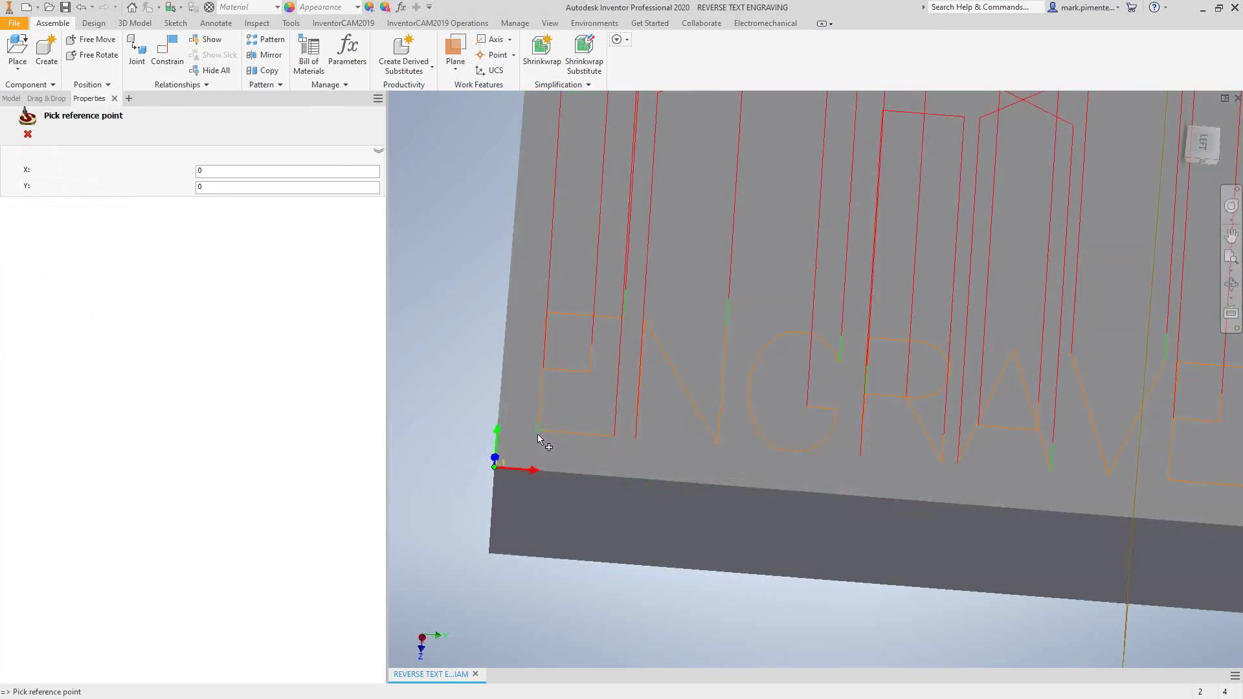
{"action": "left_click", "coordinate": [559, 455]}
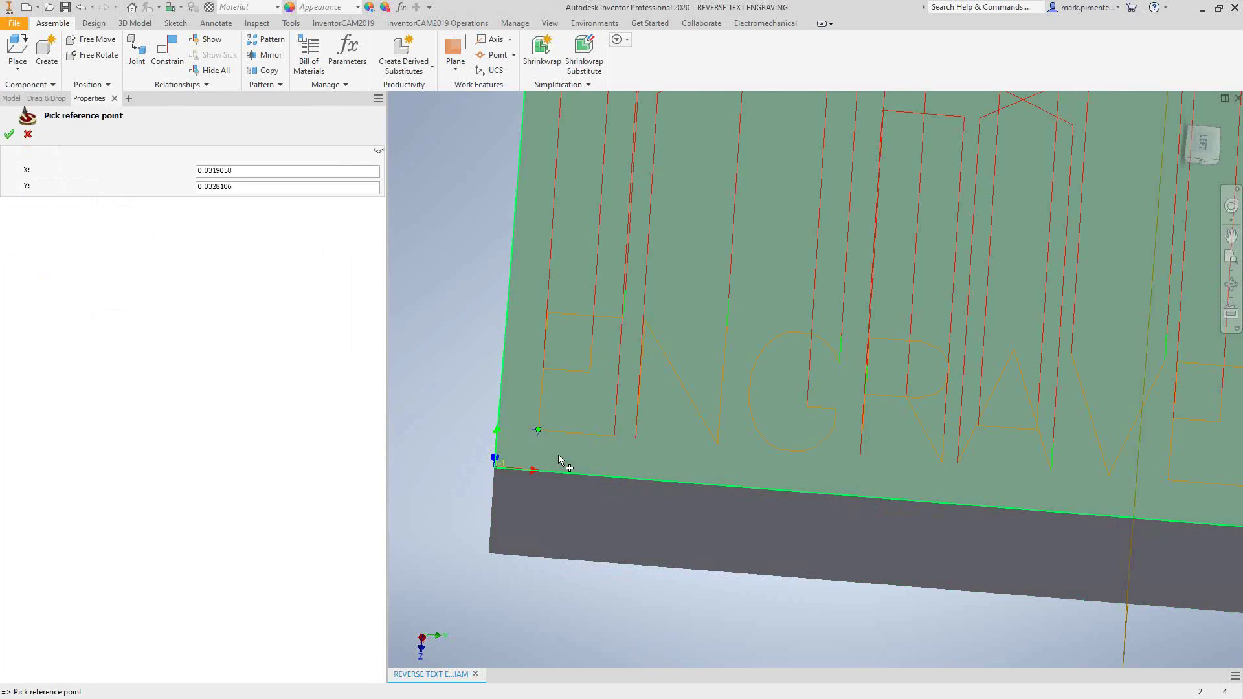
{"action": "left_click", "coordinate": [10, 134]}
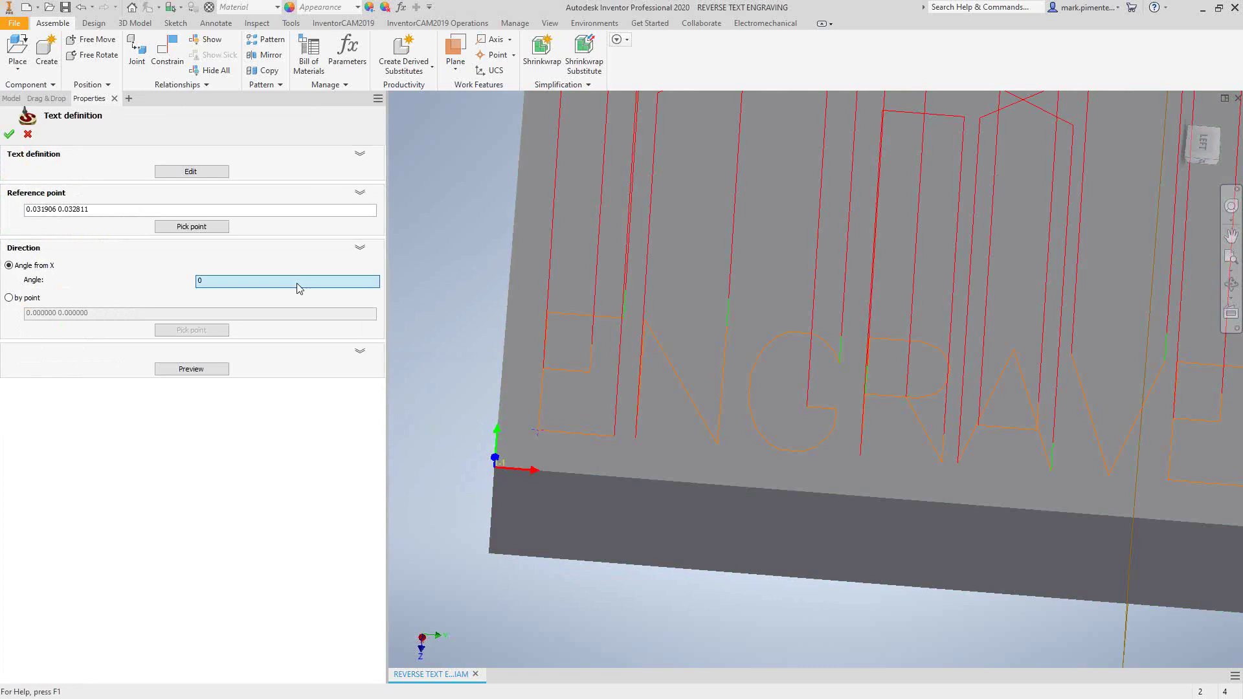
- Define the text as ENGRAVED TEXT inside a wide text box, using the DPS Schrift Single DPSSchrift font at size 8
{"action": "left_click", "coordinate": [184, 172]}
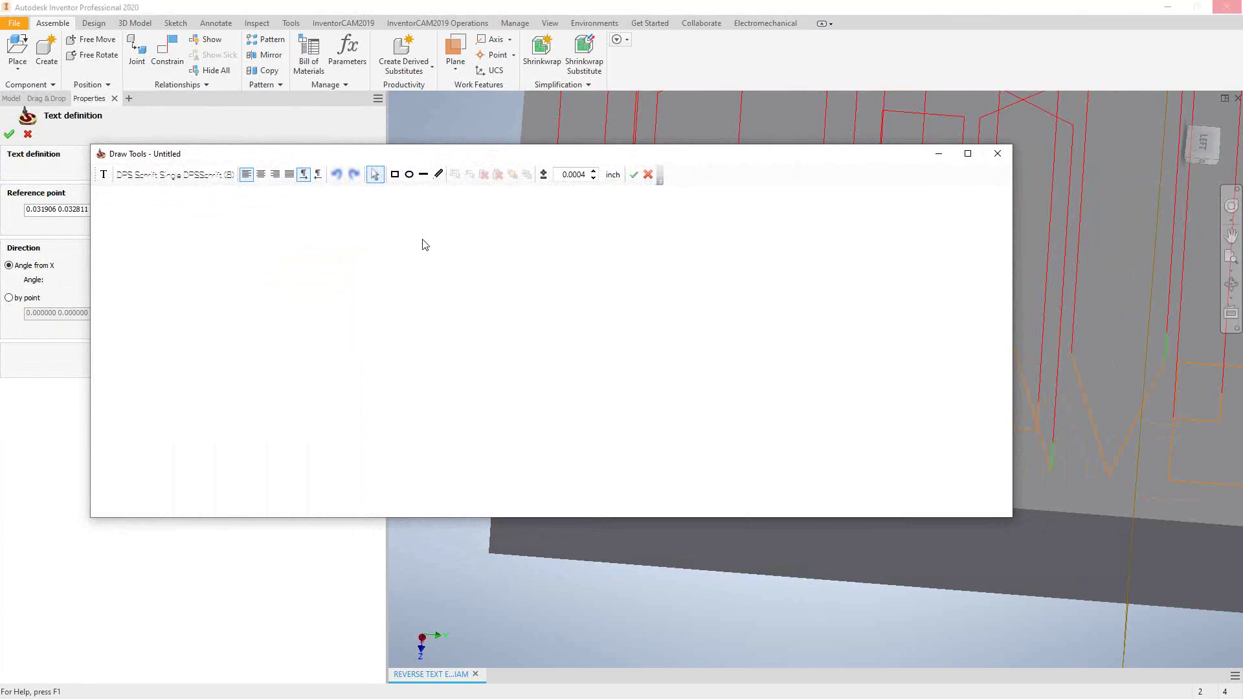
{"action": "left_click", "coordinate": [103, 176]}
{"action": "left_click_drag", "start_coordinate": [121, 223], "coordinate": [670, 331]}
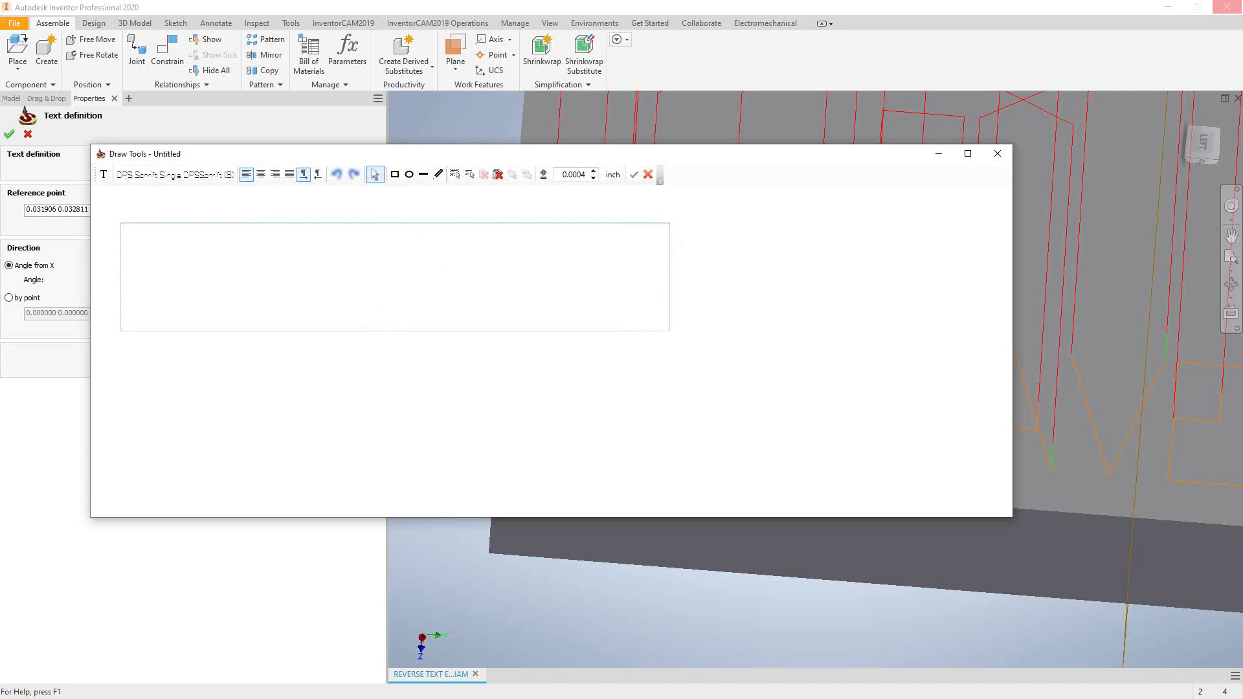
{"action": "type", "text": "ENGRAVED TEXT"}
{"action": "left_click", "coordinate": [170, 176]}
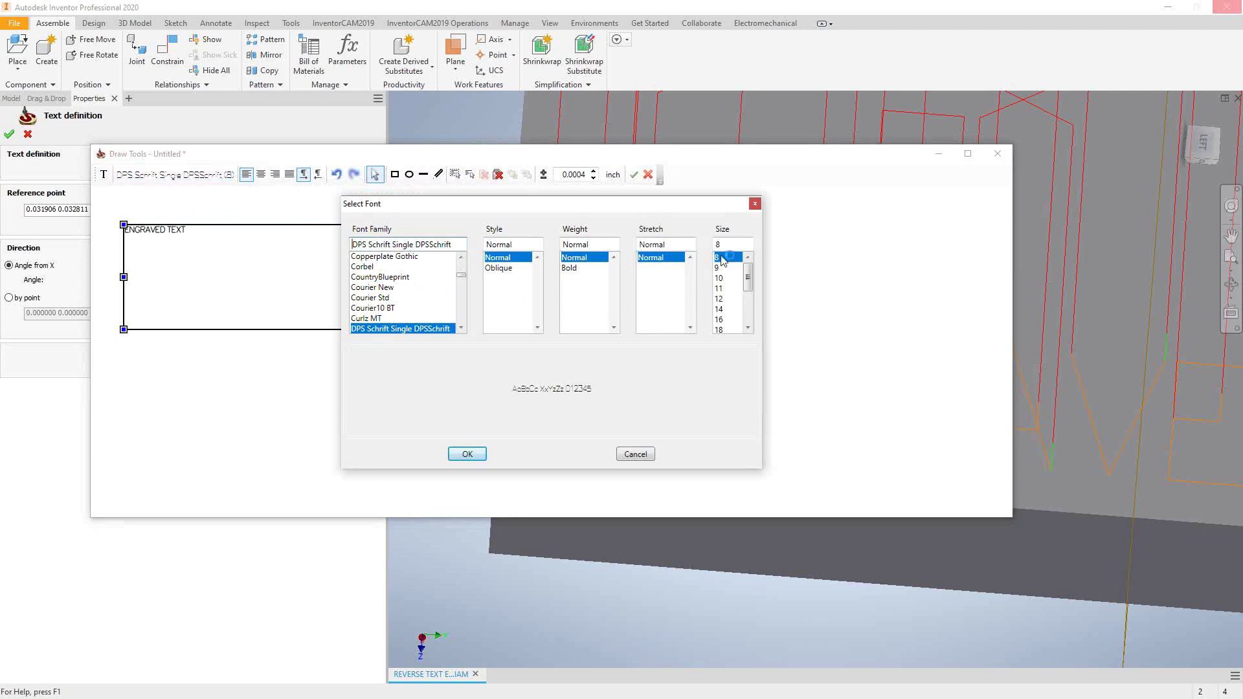
{"action": "left_click", "coordinate": [468, 455]}
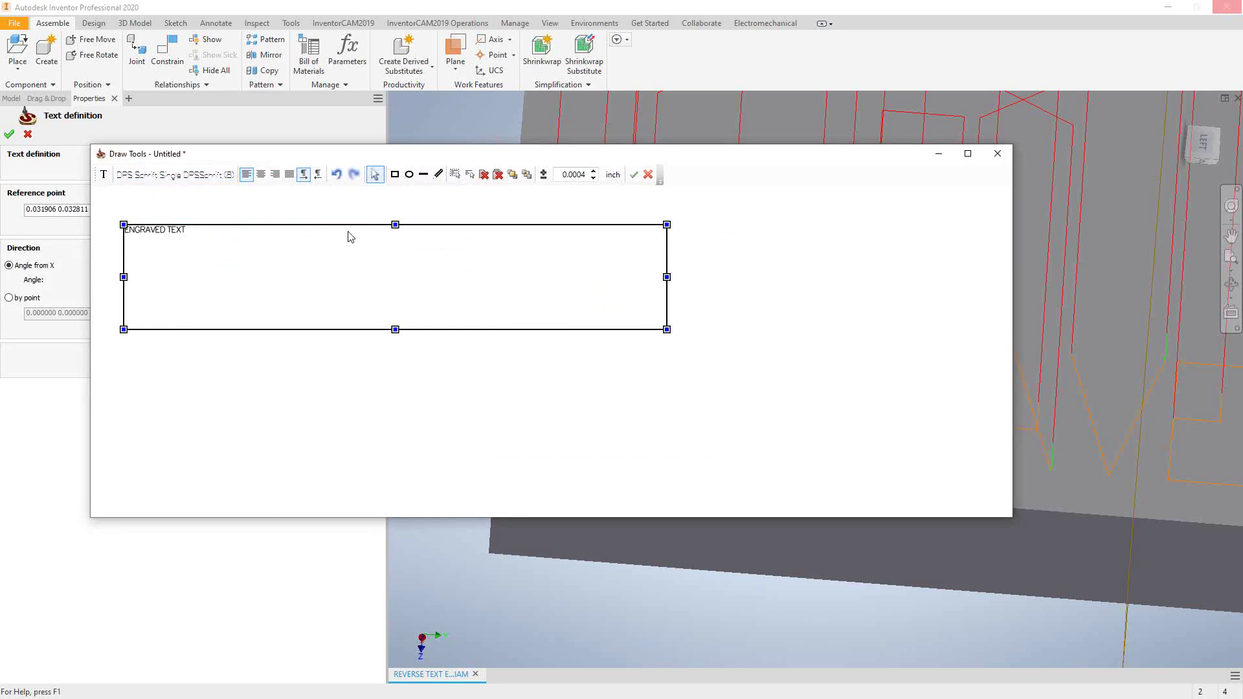
{"action": "left_click", "coordinate": [633, 175]}
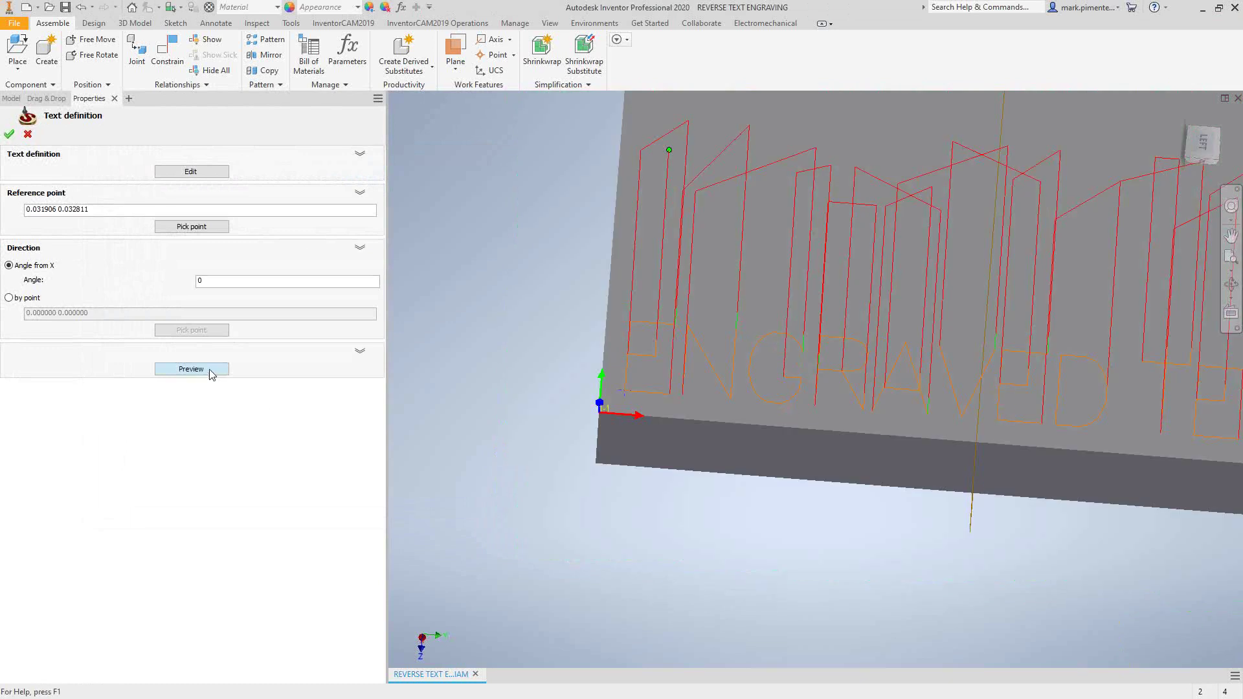
- Preview the text on the part, then accept the text definition and the edited contour3 geometry
{"action": "left_click", "coordinate": [208, 369]}
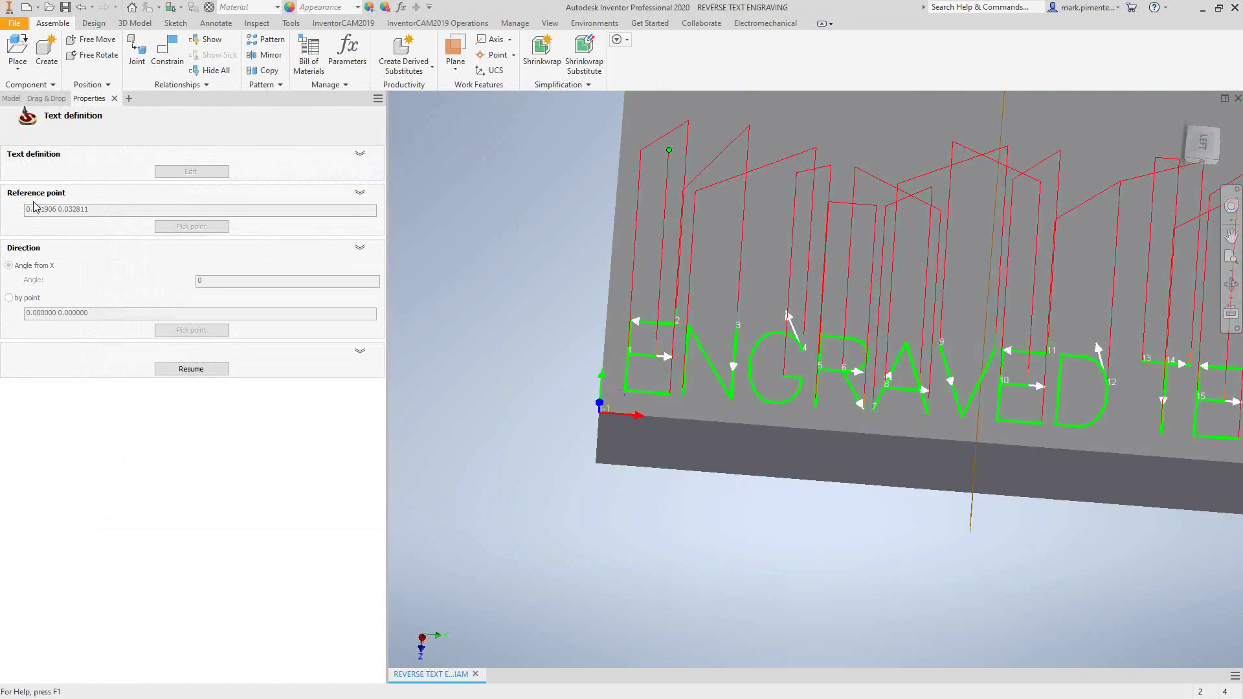
{"action": "left_click", "coordinate": [190, 369]}
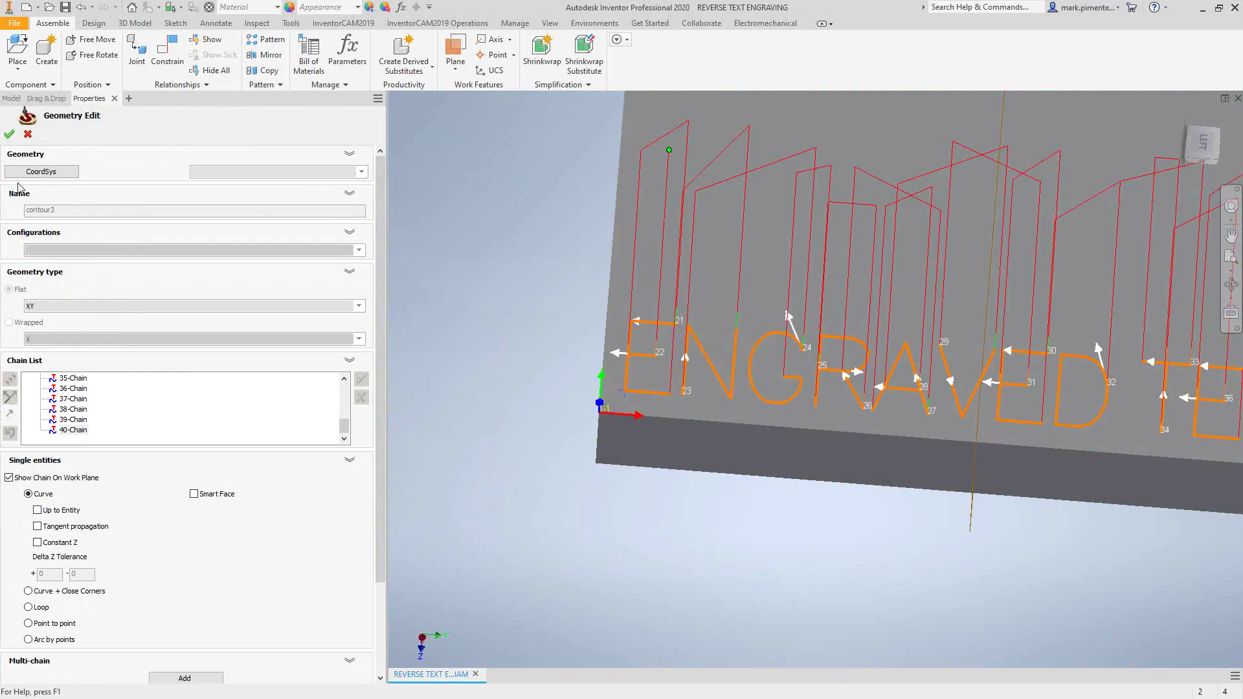
{"action": "left_click", "coordinate": [9, 134]}
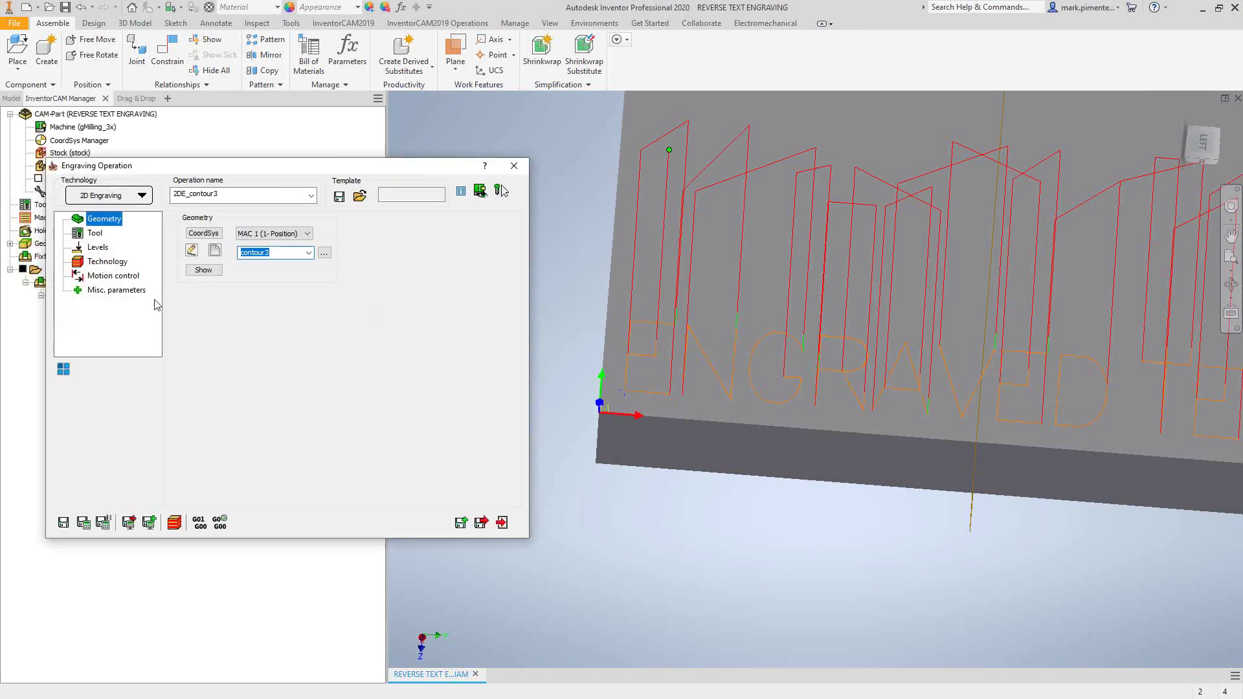
- Review the levels of the 2DE_contour3 operation, then save and calculate it and close it
{"action": "left_click", "coordinate": [97, 248]}
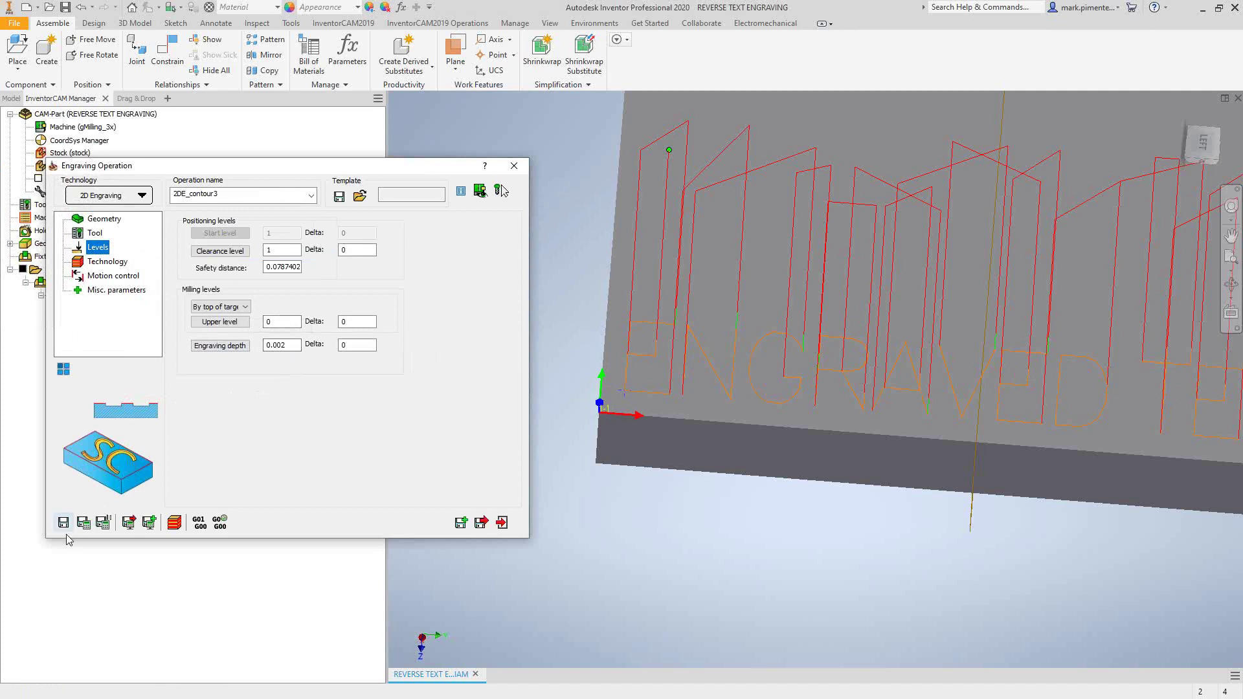
{"action": "left_click", "coordinate": [84, 523]}
{"action": "left_click", "coordinate": [503, 523]}
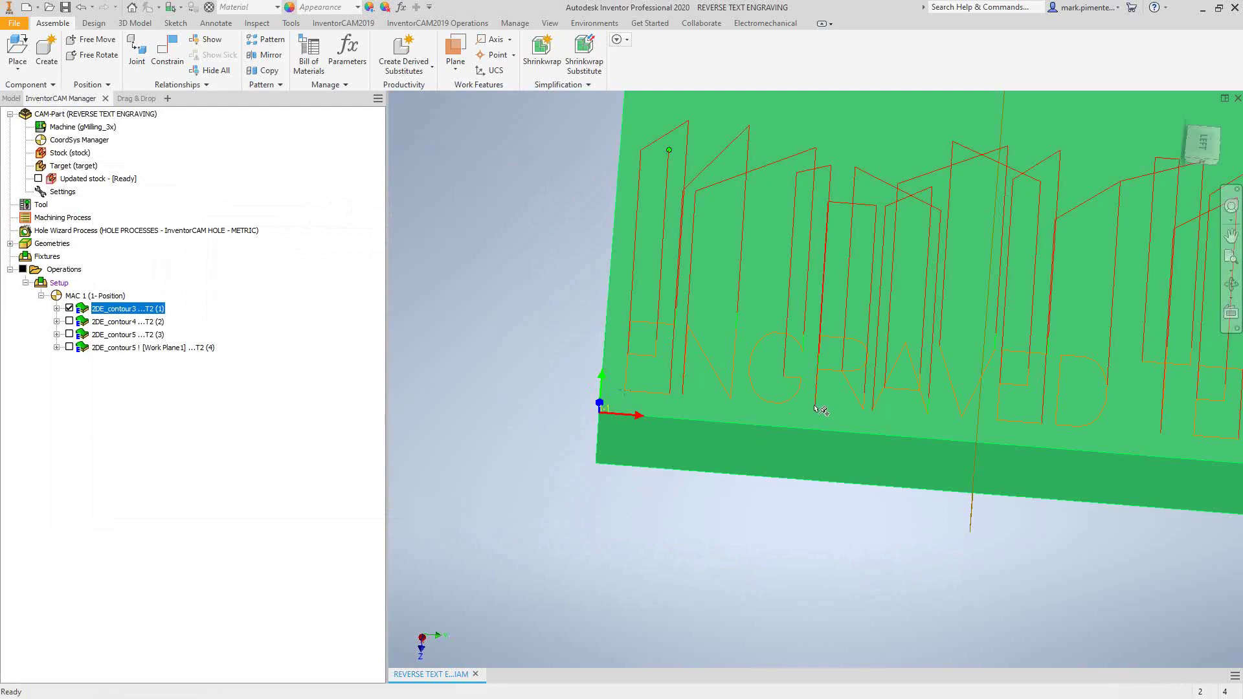
- Inspect the 2DE_contour3 toolpath, hide it, and briefly display the 2DE_contour4 toolpath for comparison
{"action": "scroll", "coordinate": [821, 410], "scroll_direction": "down", "scroll_amount": 5}
{"action": "scroll", "coordinate": [1108, 386], "scroll_direction": "up", "scroll_amount": 3}
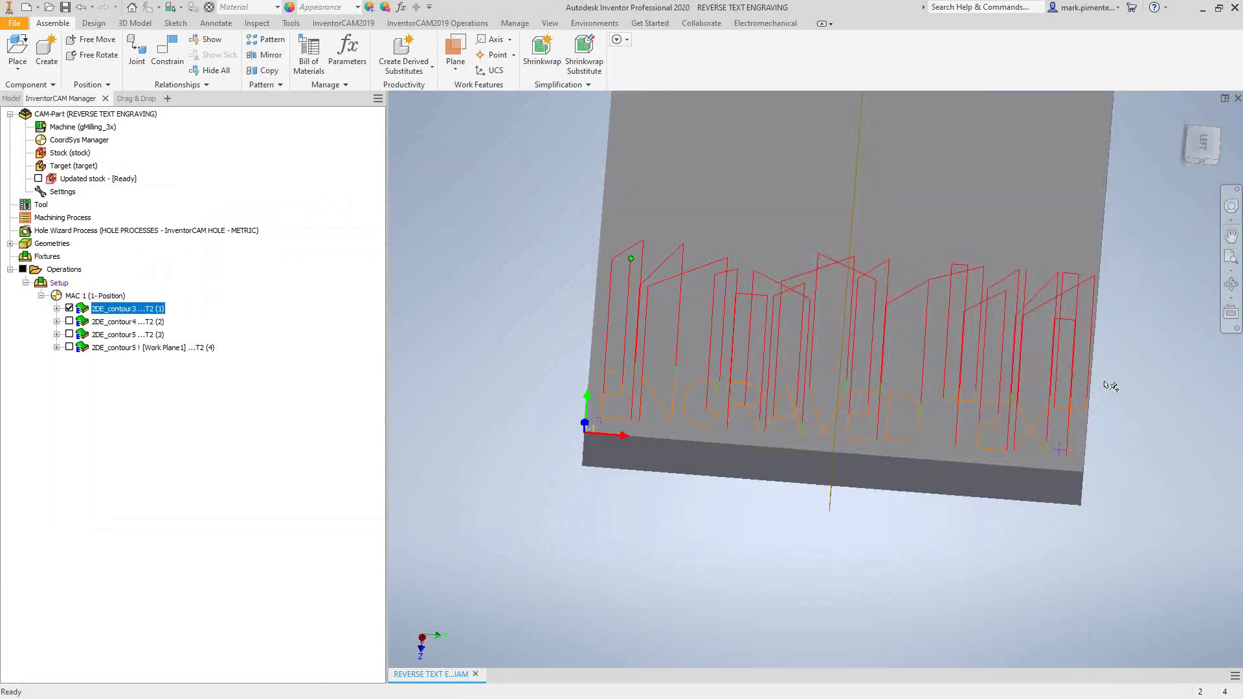
{"action": "left_click", "coordinate": [69, 309]}
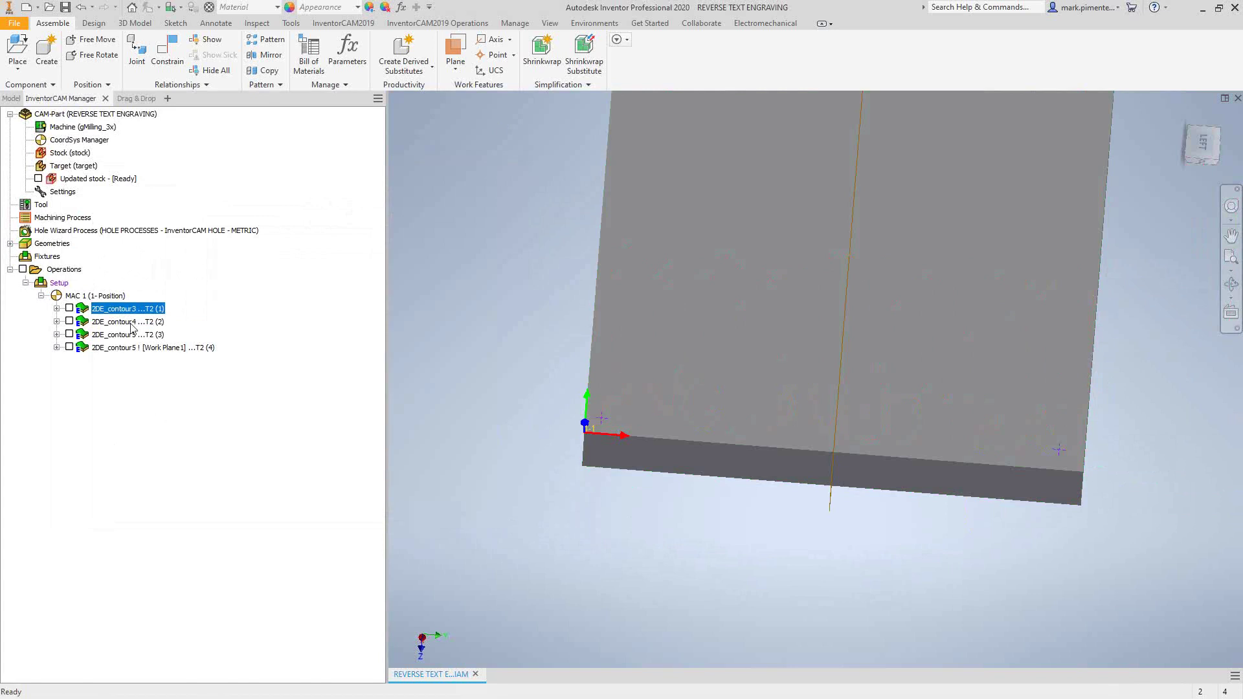
{"action": "left_click", "coordinate": [69, 322]}
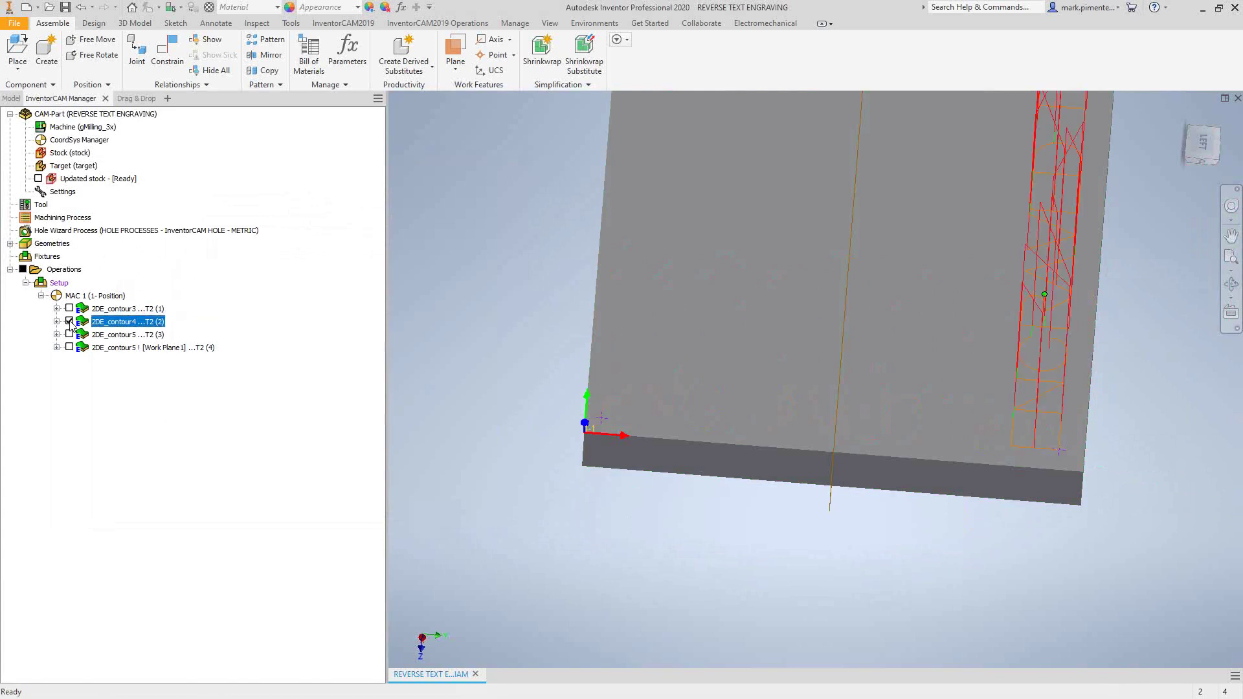
{"action": "left_click", "coordinate": [69, 322]}
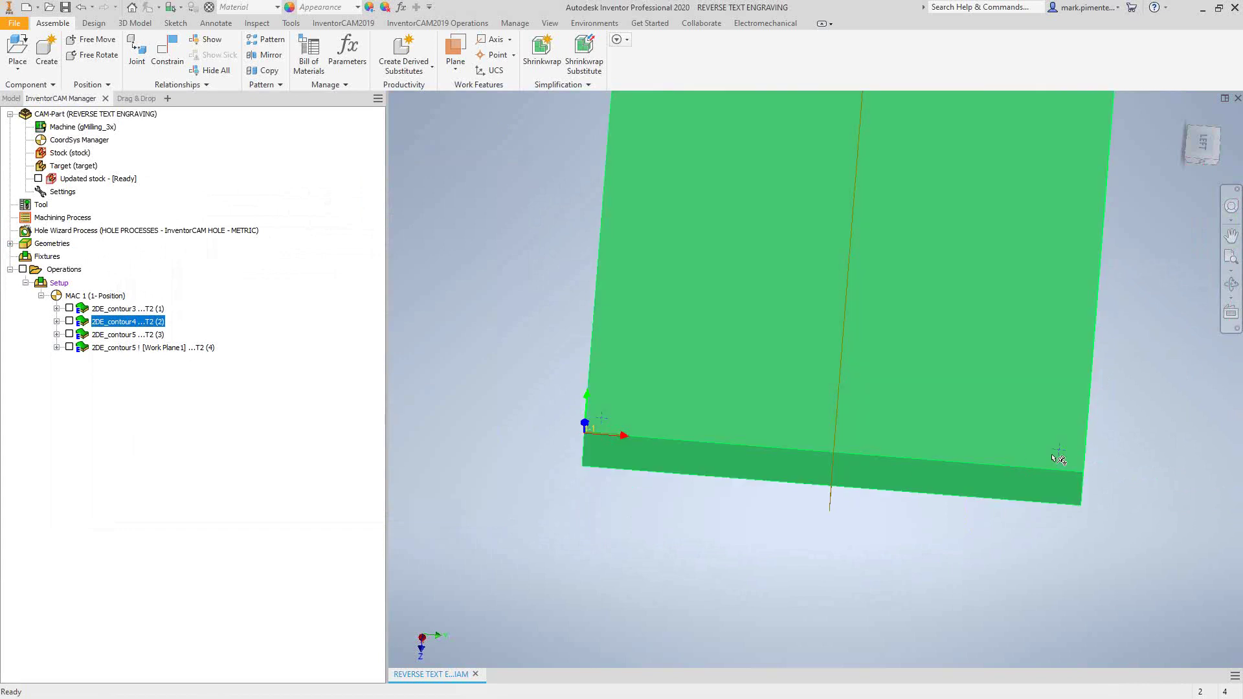
- Examine the reference point and direction options for adding text to the 2DE_contour4 geometry, then exit the operation without saving
{"action": "double_click", "coordinate": [121, 323]}
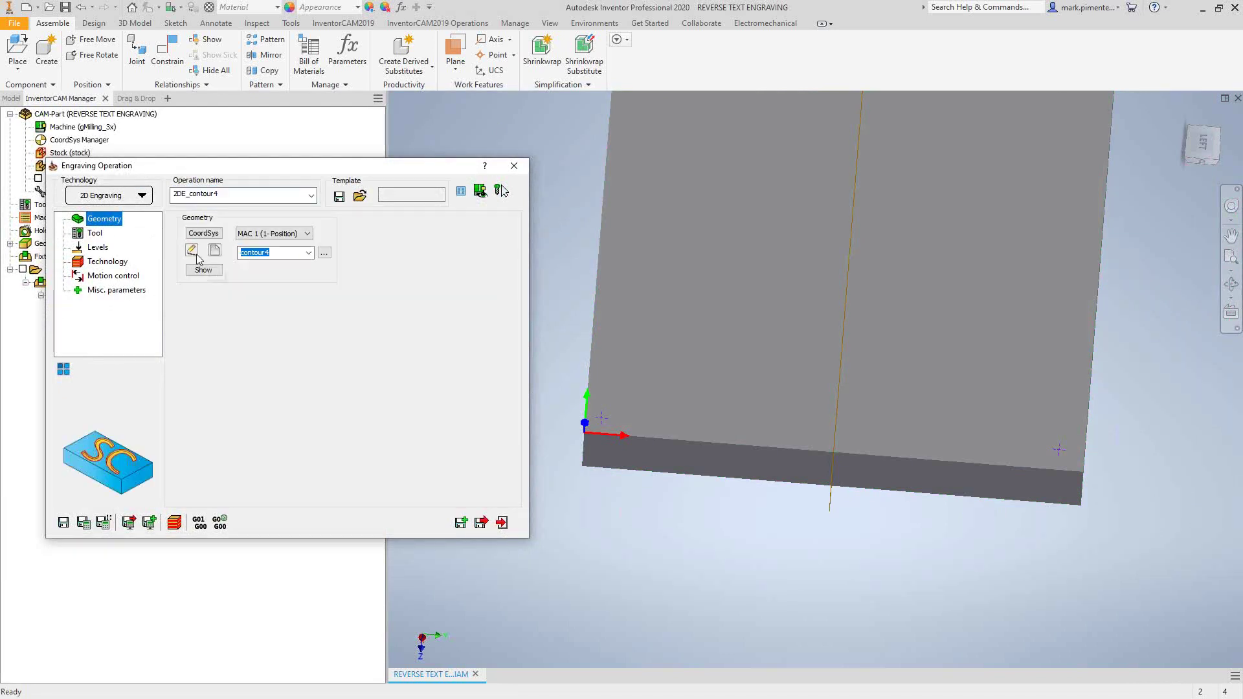
{"action": "left_click", "coordinate": [192, 250]}
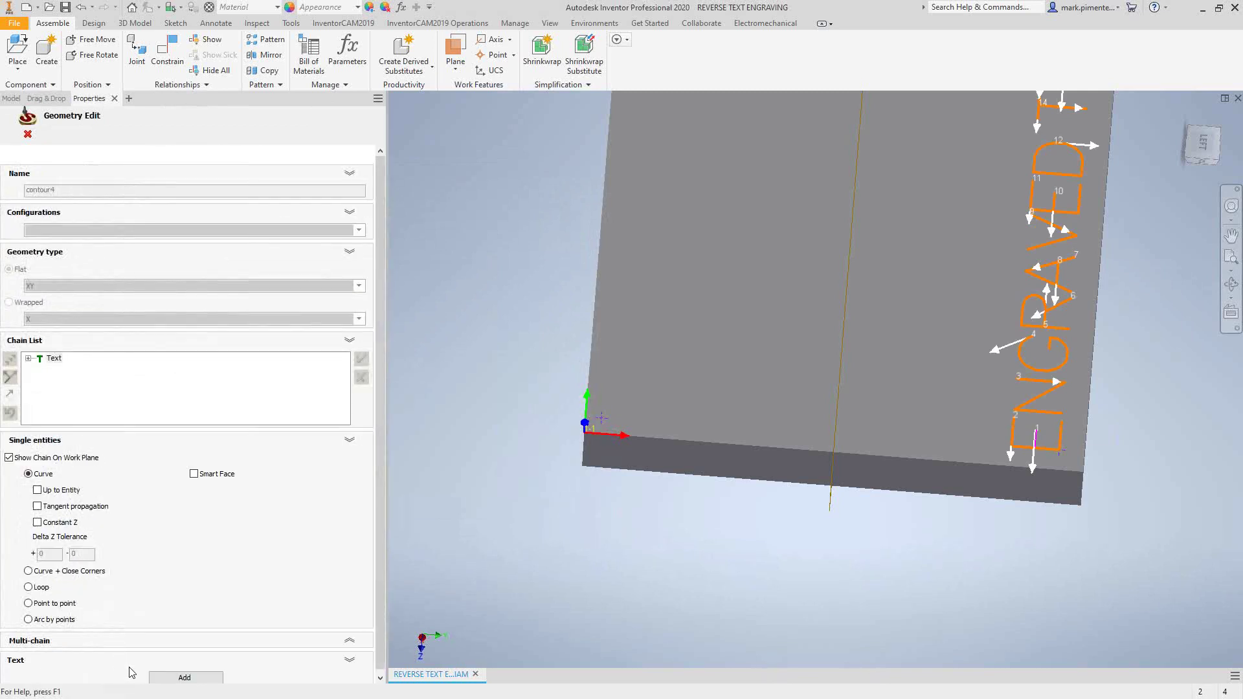
{"action": "left_click", "coordinate": [186, 678]}
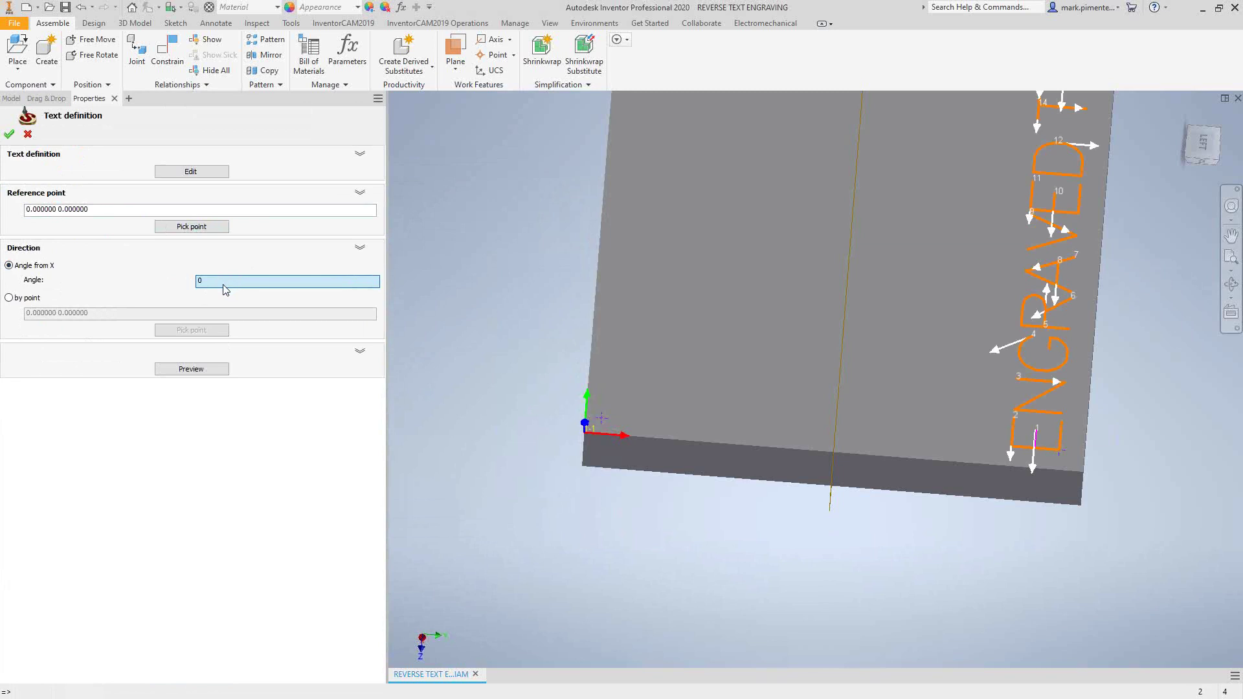
{"action": "scroll", "coordinate": [1106, 415], "scroll_direction": "up", "scroll_amount": 4}
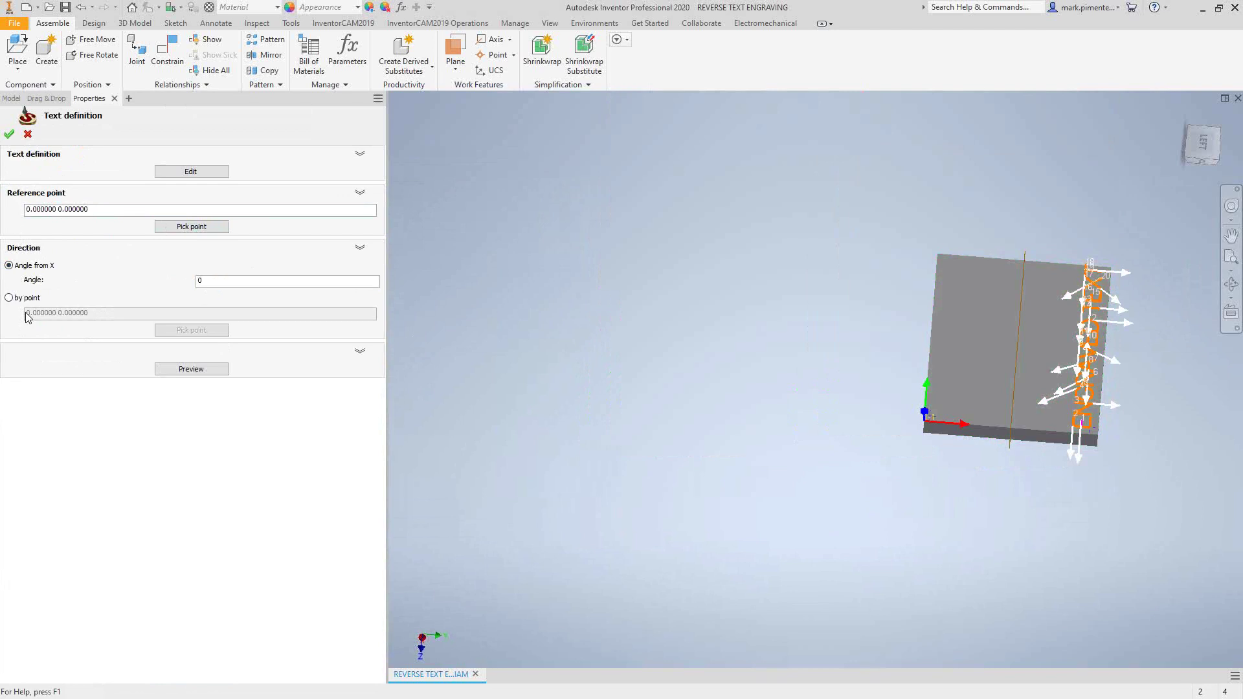
{"action": "left_click", "coordinate": [28, 134]}
{"action": "left_click", "coordinate": [84, 315]}
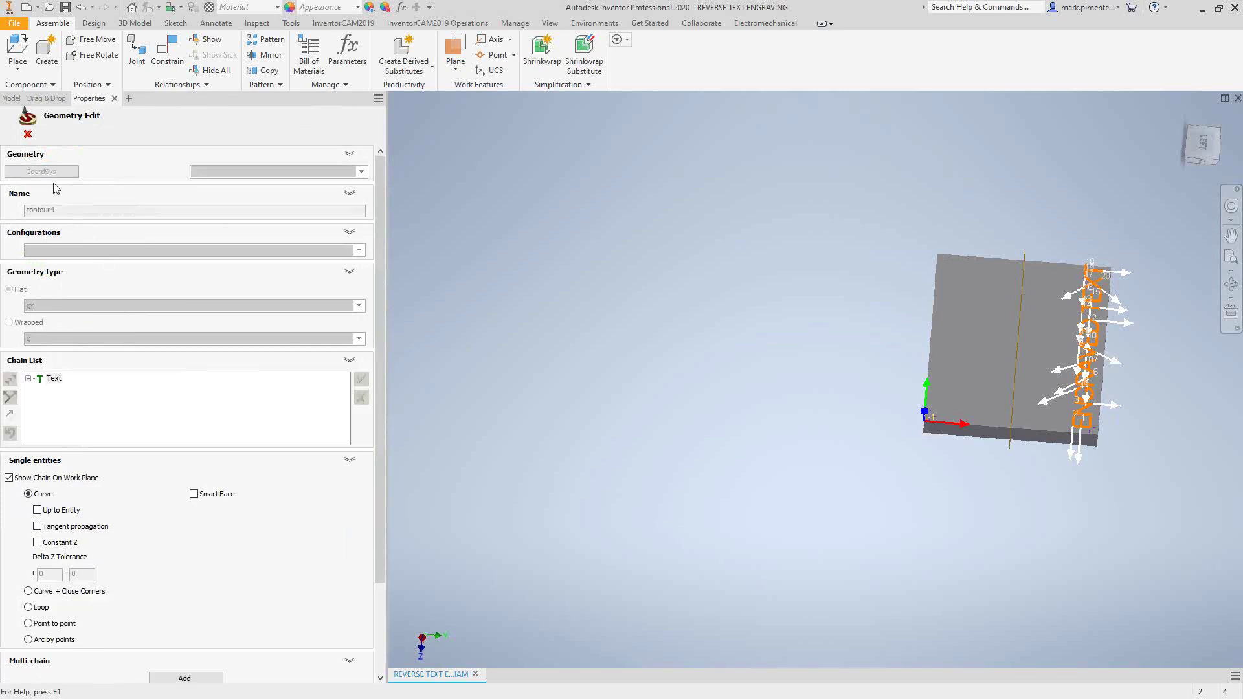
{"action": "left_click", "coordinate": [28, 134]}
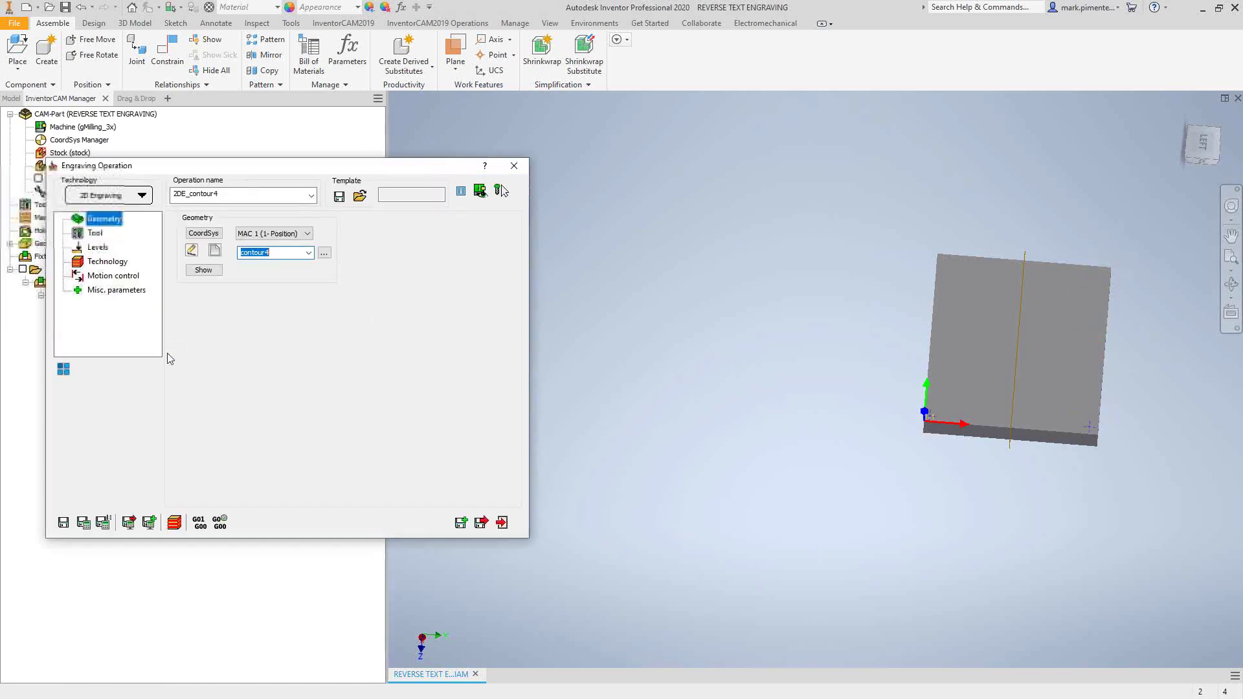
{"action": "left_click", "coordinate": [514, 165]}
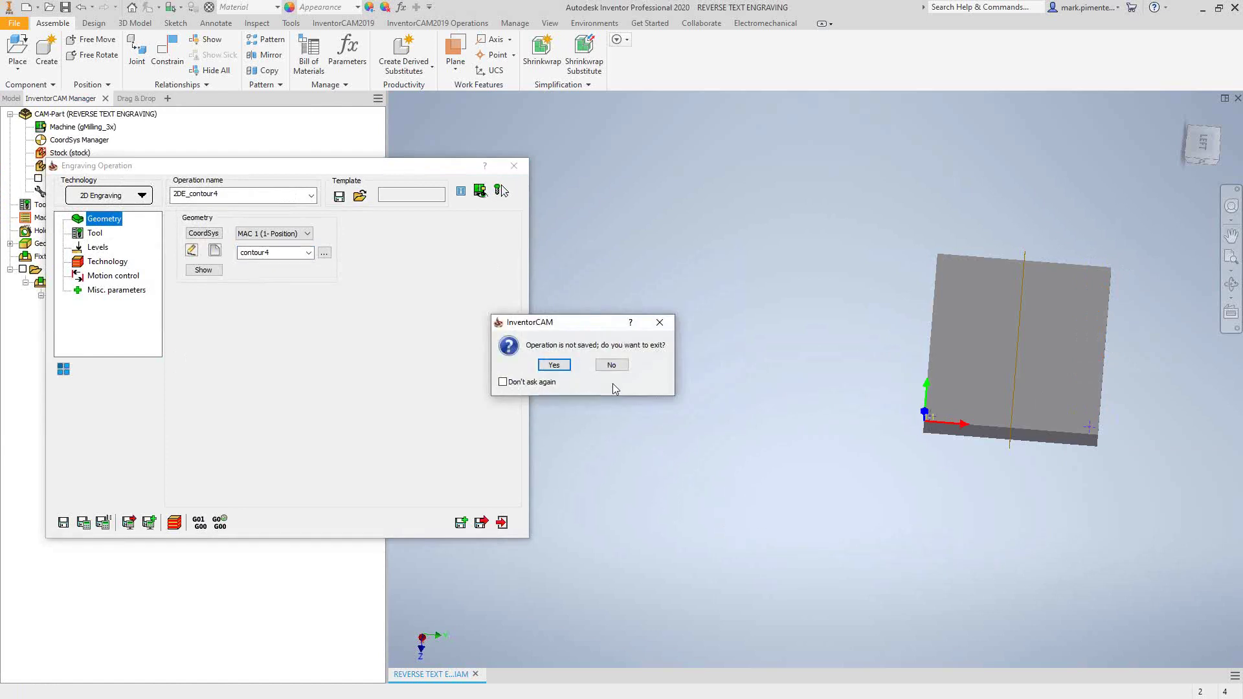
{"action": "left_click", "coordinate": [553, 365]}
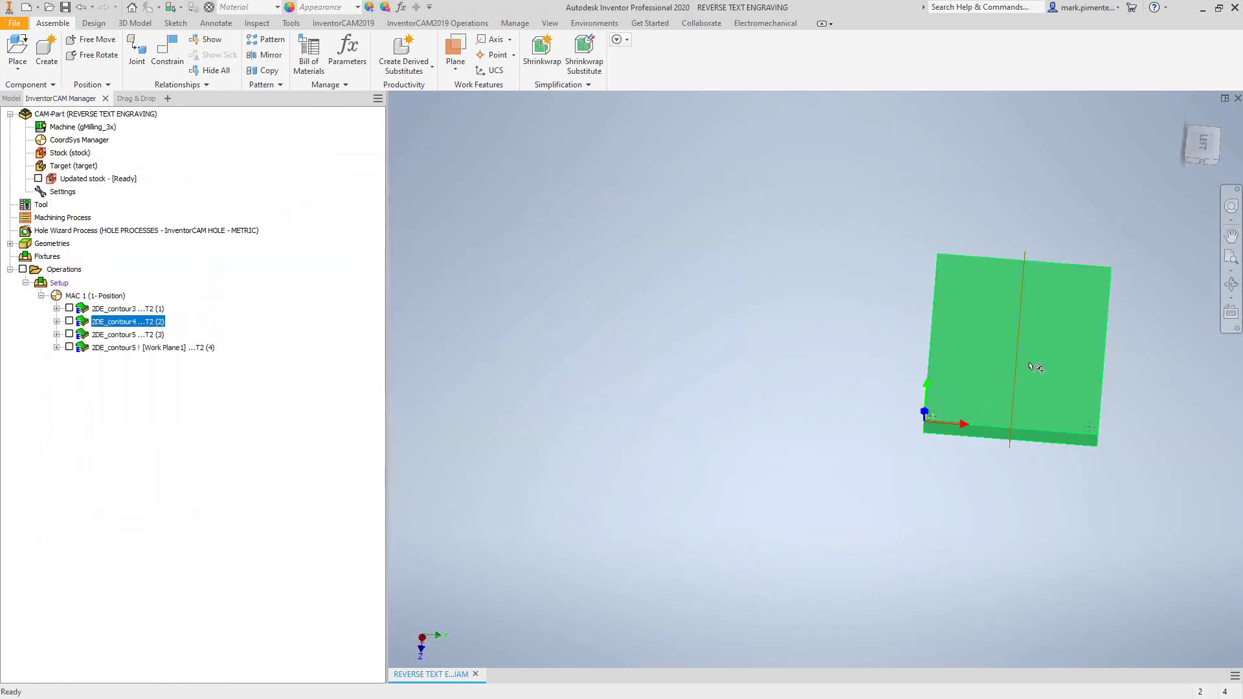
- Display the 2DE_contour5 toolpath to inspect the MIRRORED TEXT engraving along the part's lower edge, then hide it
{"action": "scroll", "coordinate": [1032, 388], "scroll_direction": "up", "scroll_amount": 3}
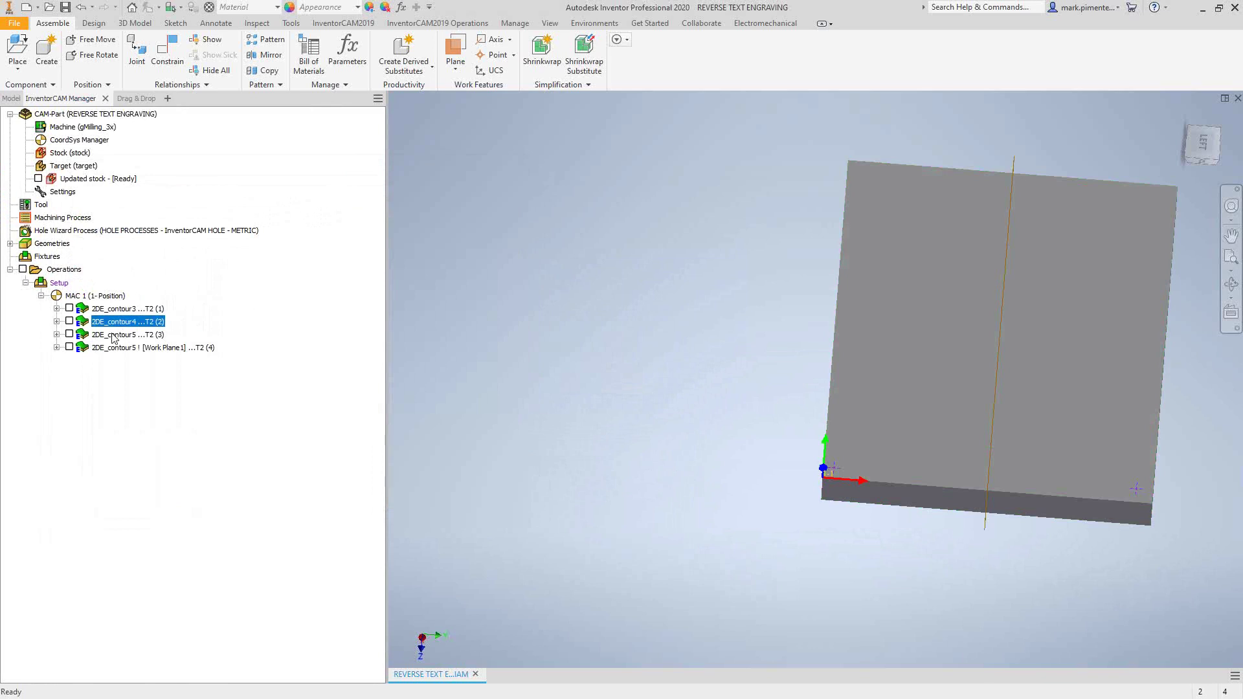
{"action": "left_click", "coordinate": [69, 334]}
{"action": "scroll", "coordinate": [1126, 484], "scroll_direction": "up", "scroll_amount": 3}
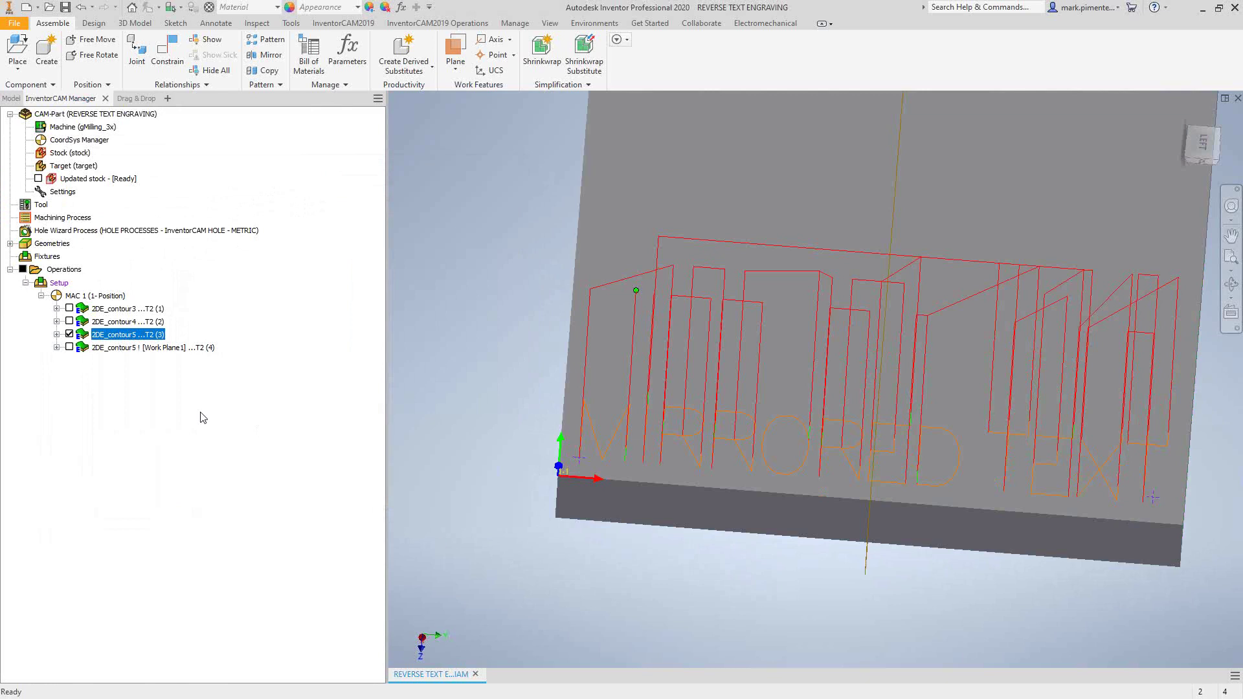
{"action": "left_click", "coordinate": [69, 334]}
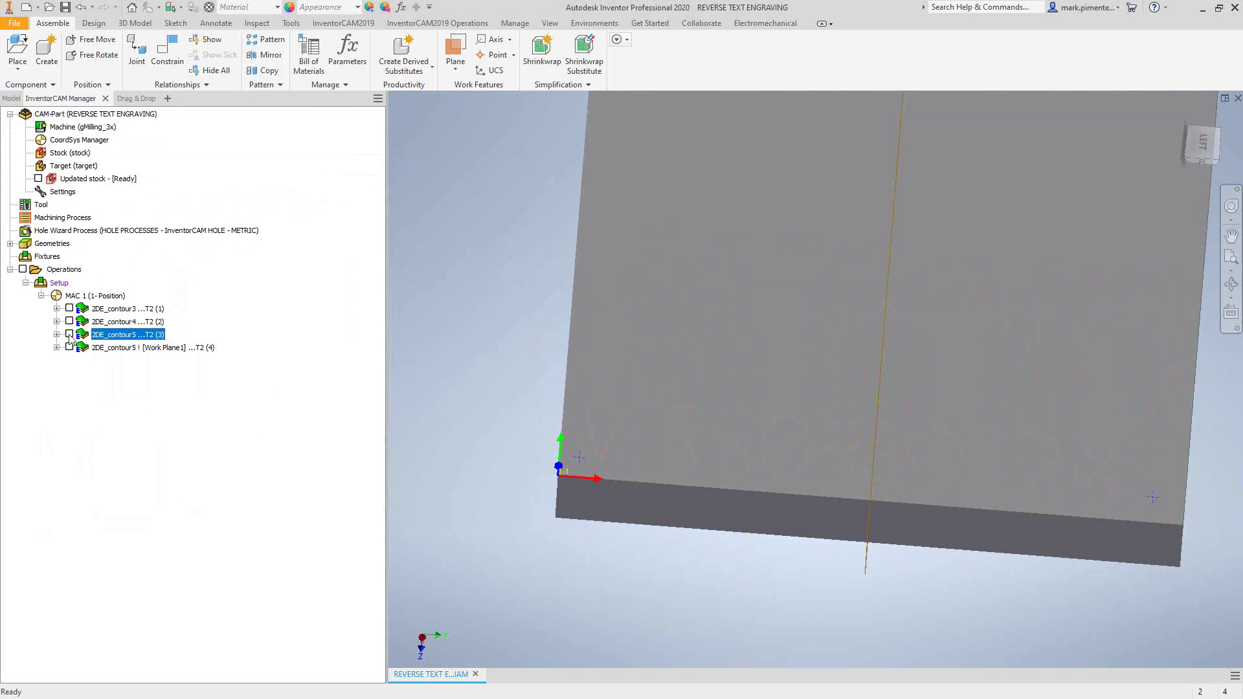
{"action": "left_click", "coordinate": [69, 334]}
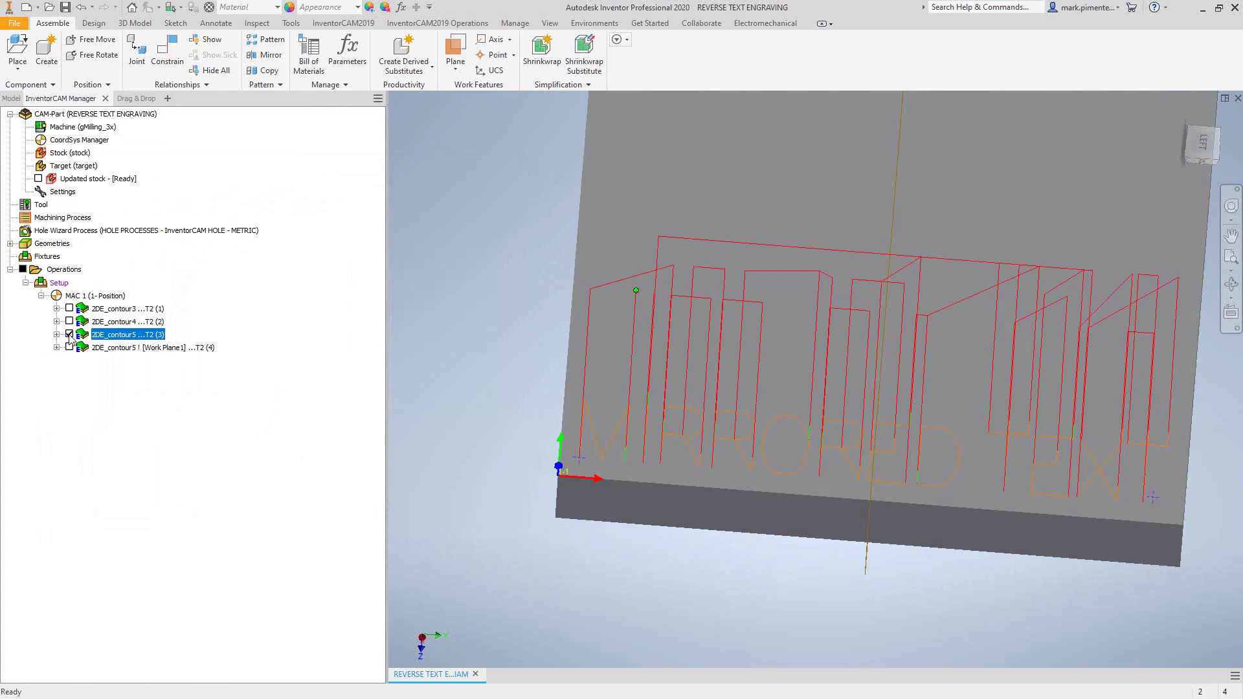
{"action": "left_click", "coordinate": [70, 334]}
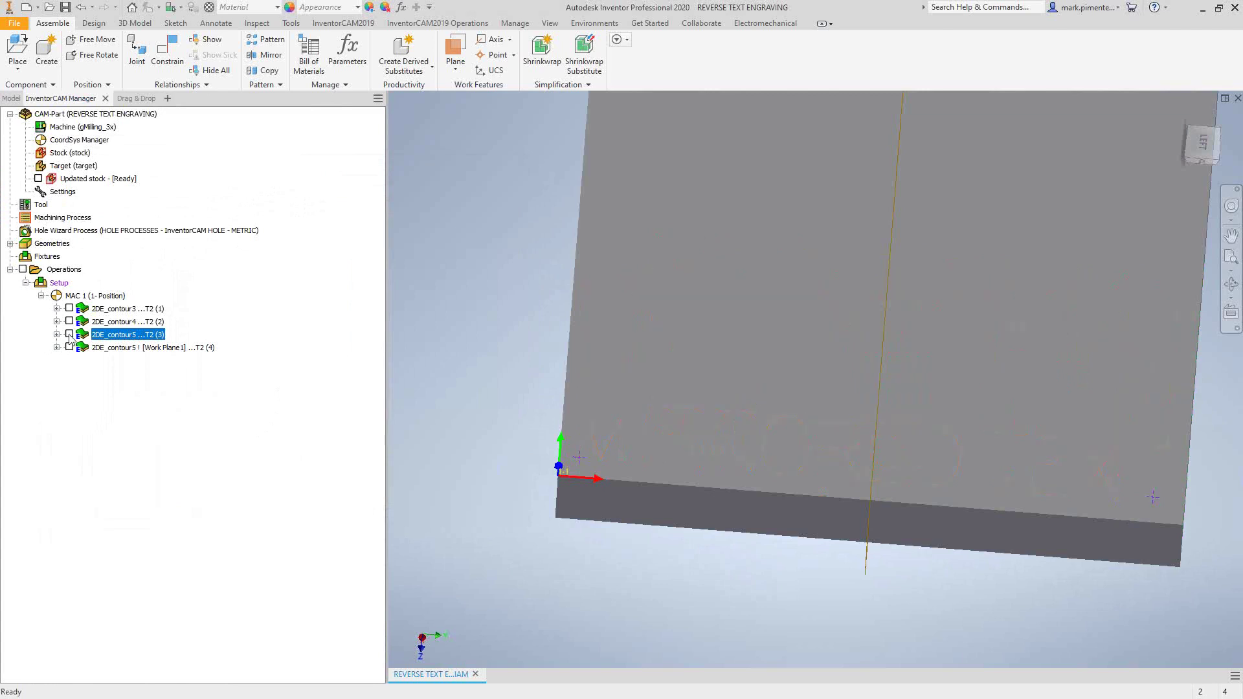
- Check the commands available for 2DE_contour5, then display the toolpath of its mirrored copy about Work Plane1
{"action": "right_click", "coordinate": [101, 339]}
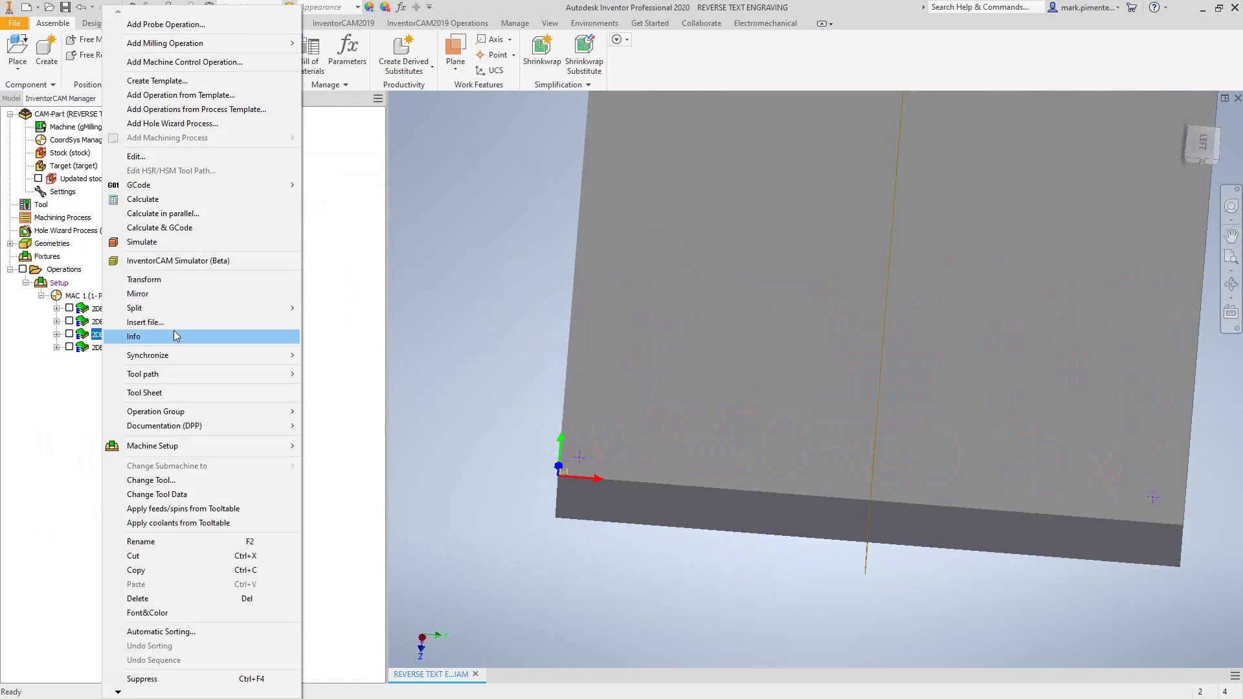
{"action": "left_click", "coordinate": [76, 412]}
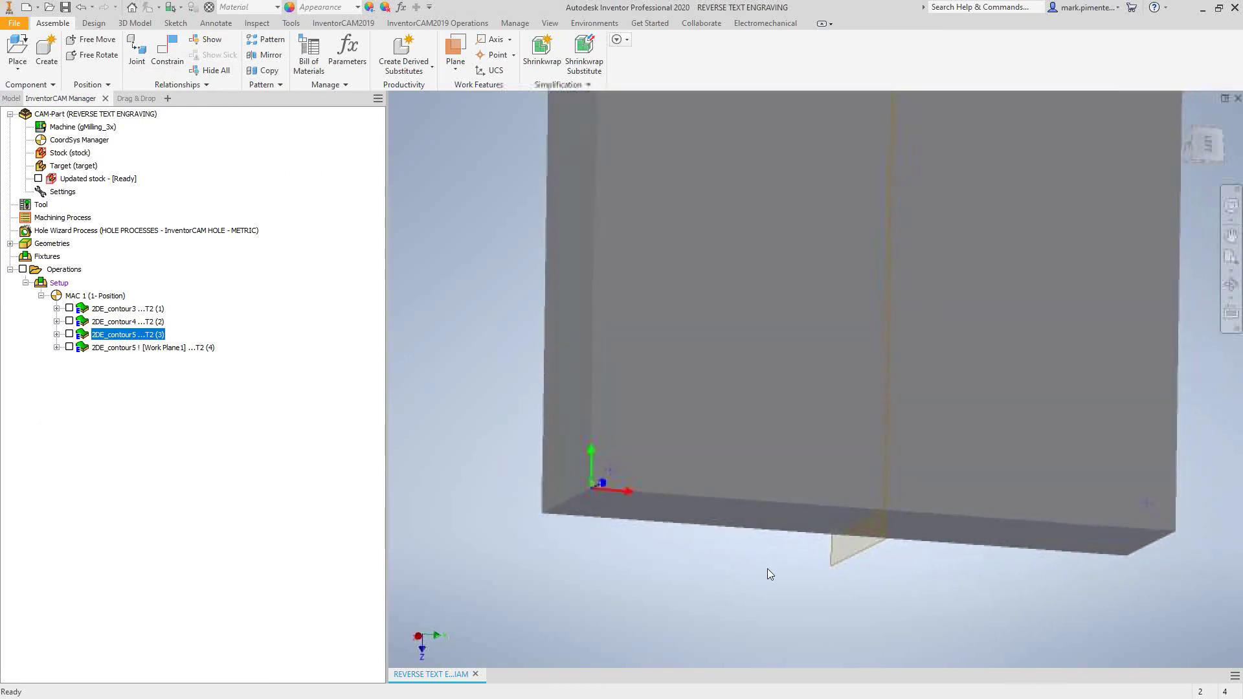
{"action": "left_click", "coordinate": [70, 348]}
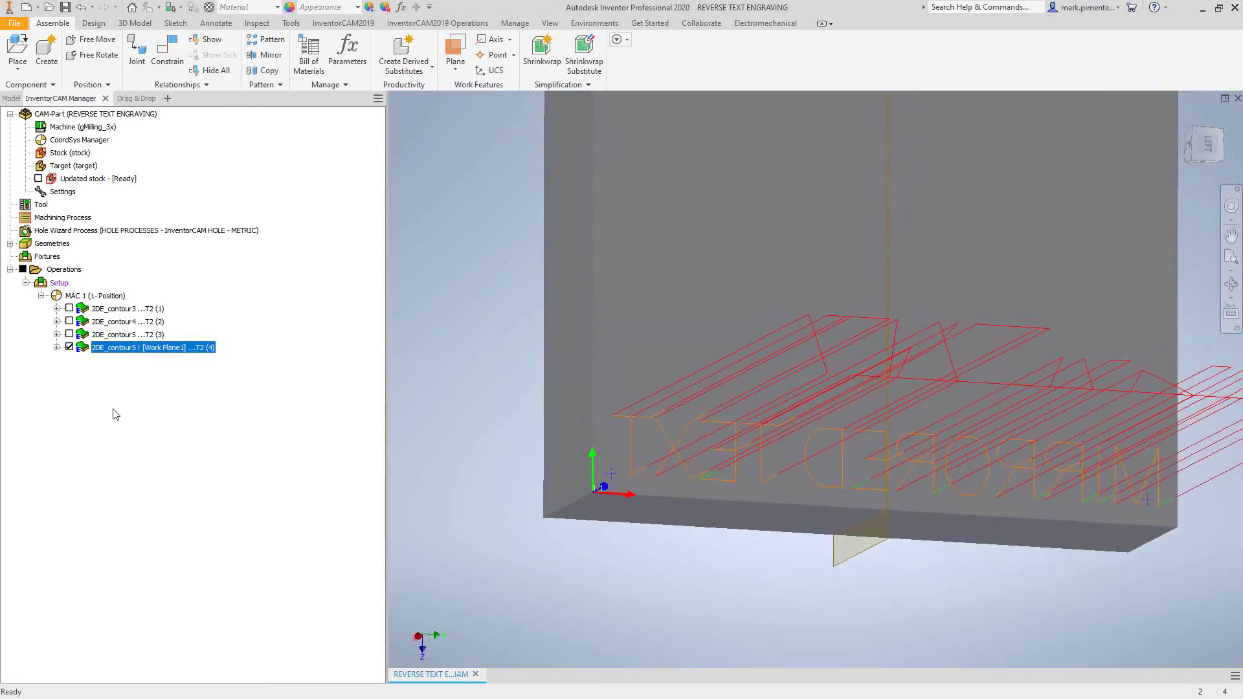